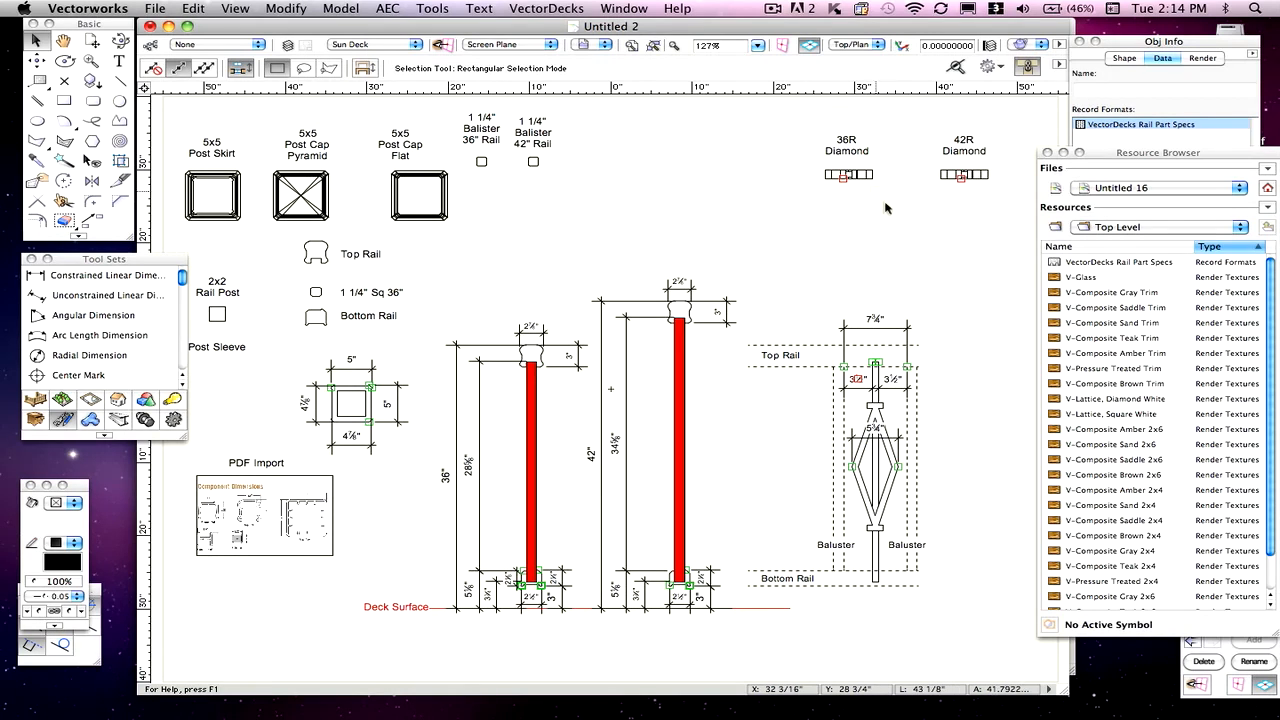
Inspect the rail parts in Front view and return the drawing to Top/Plan view.
click(852, 45)
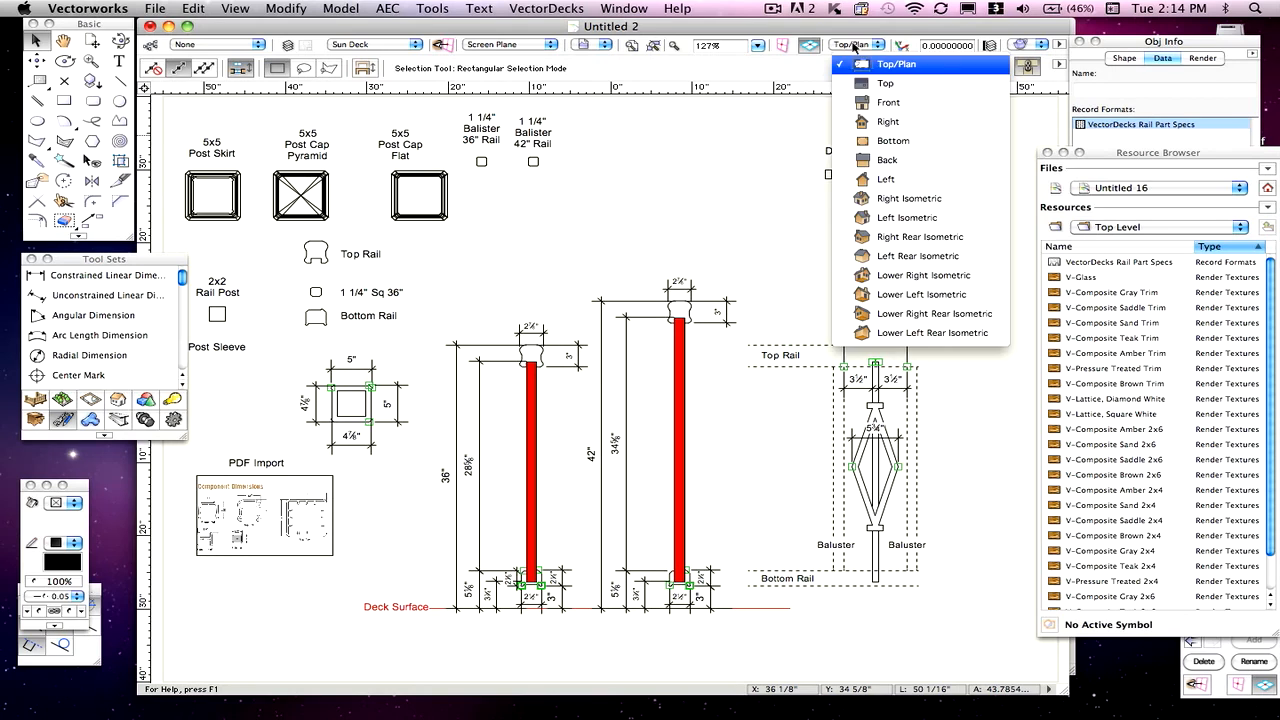
click(880, 103)
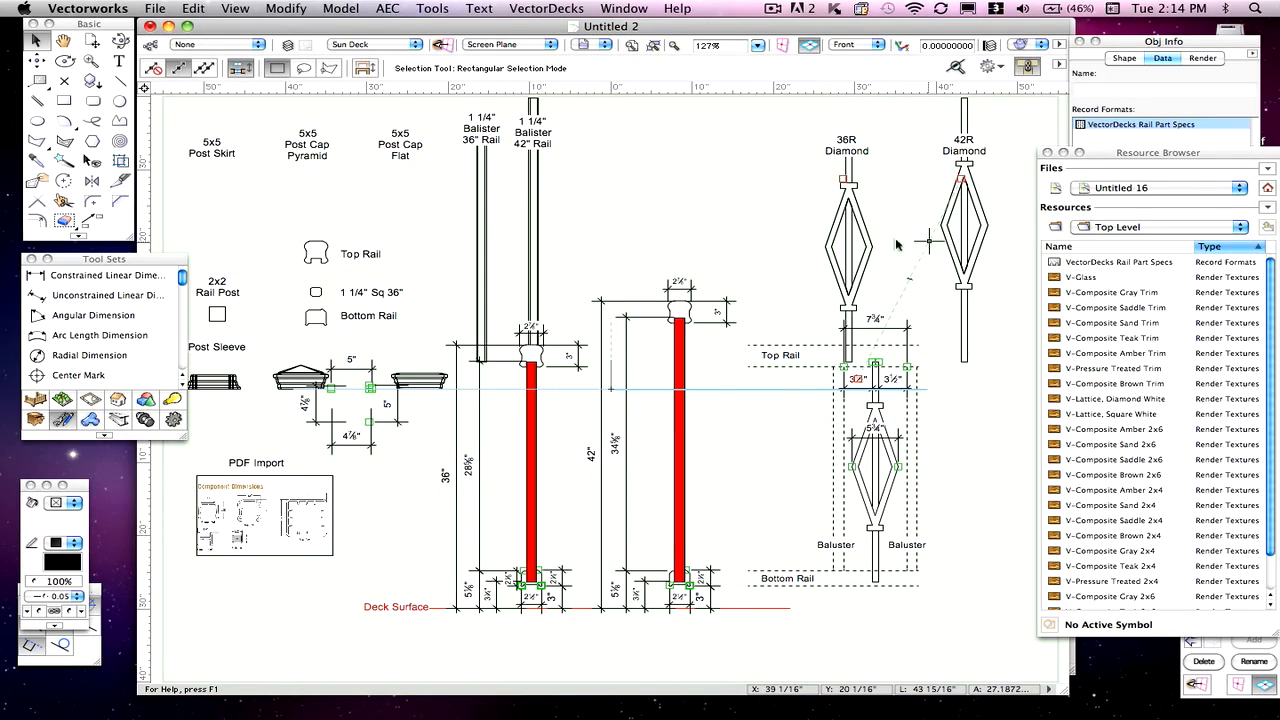
click(853, 45)
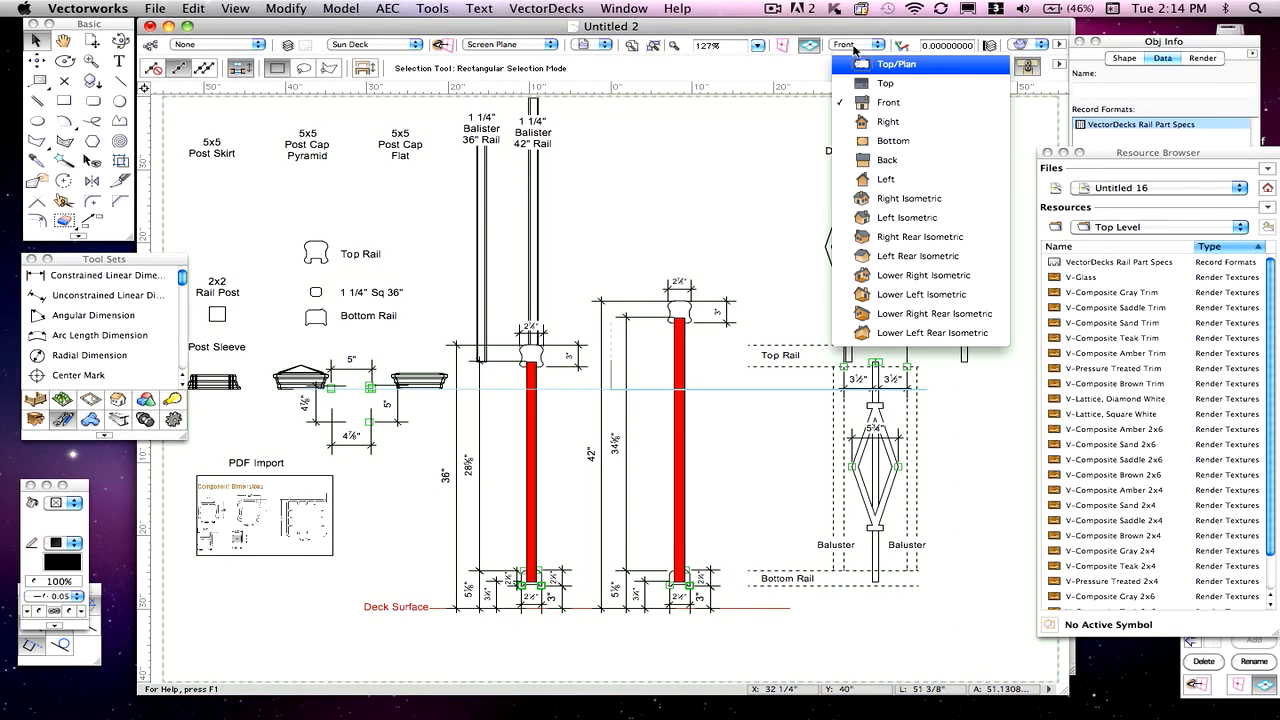
click(860, 66)
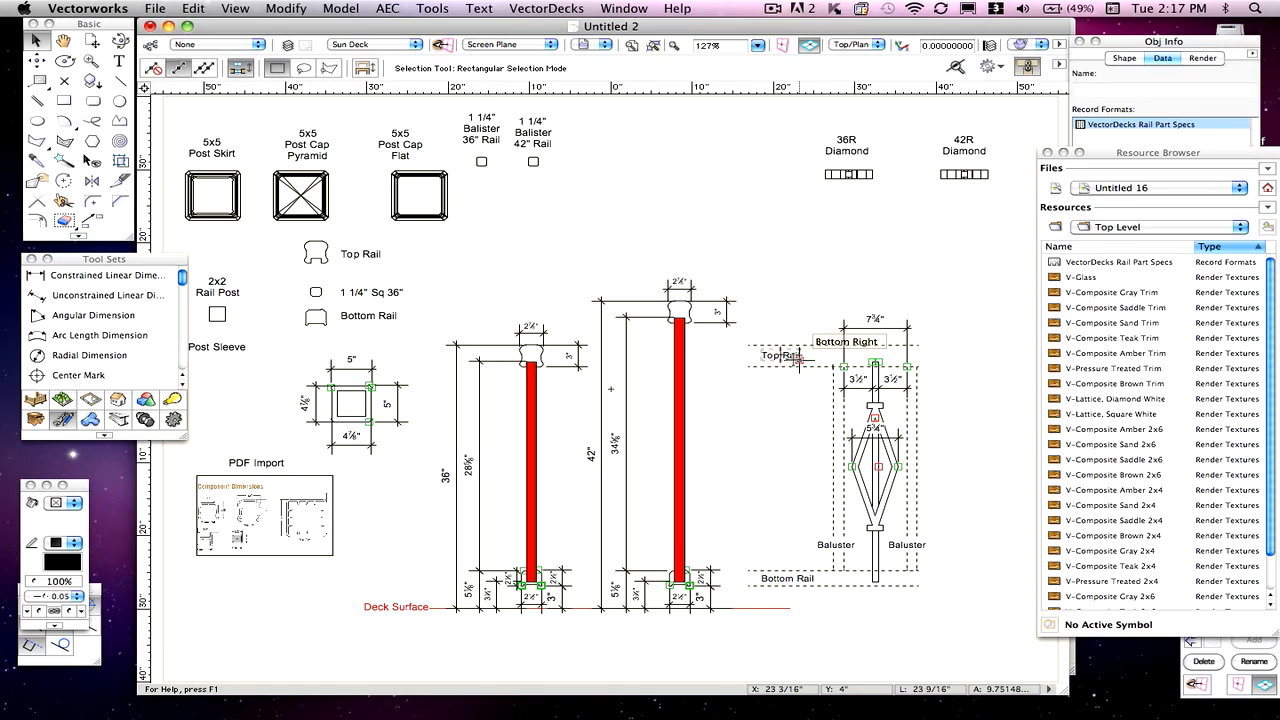
Examine the dimensioned 36" and 42" rail sections, the diamond baluster elevation between the top and bottom rails, and the diamond parts above.
drag(848, 590, 760, 345)
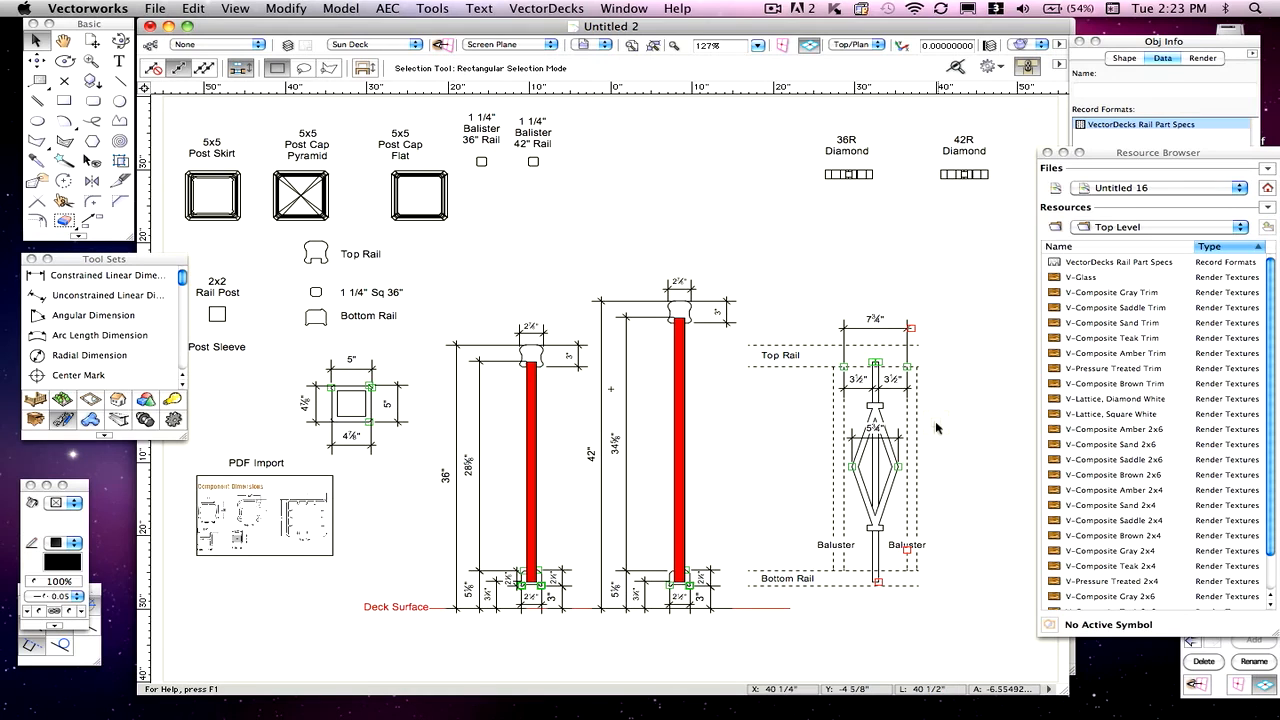
scroll(927, 428, up, 3)
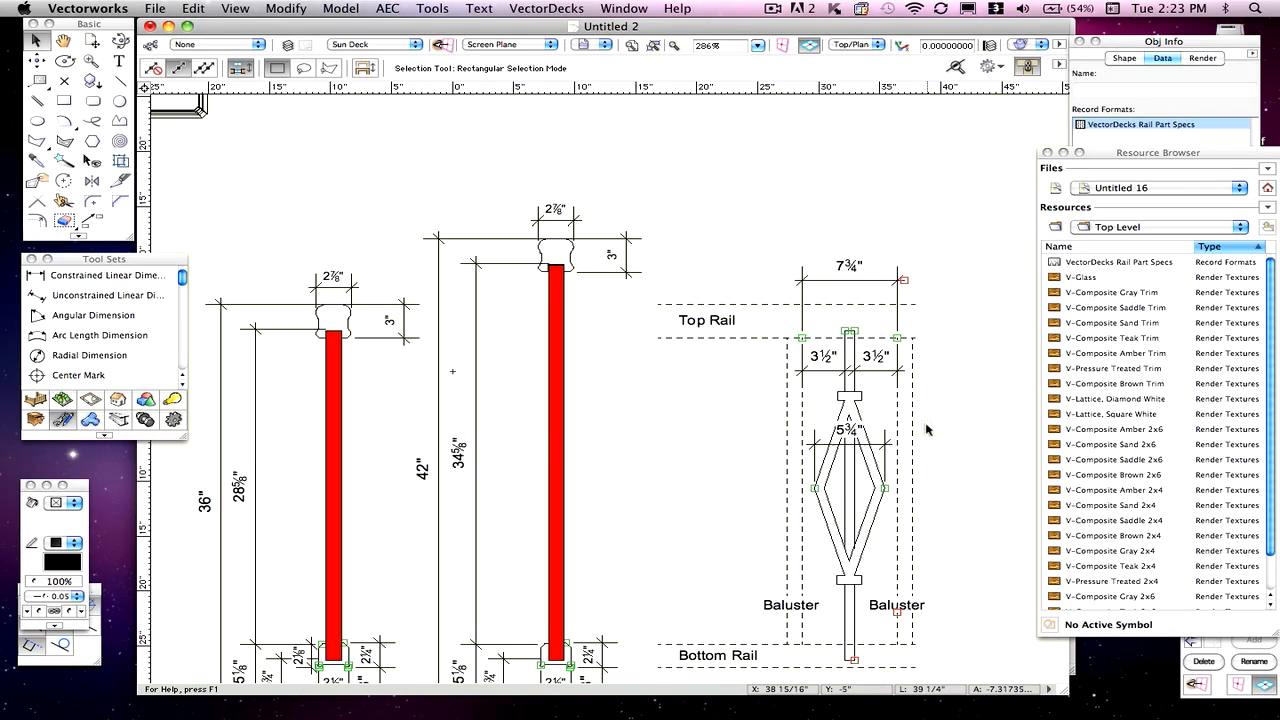
scroll(927, 428, down, 2)
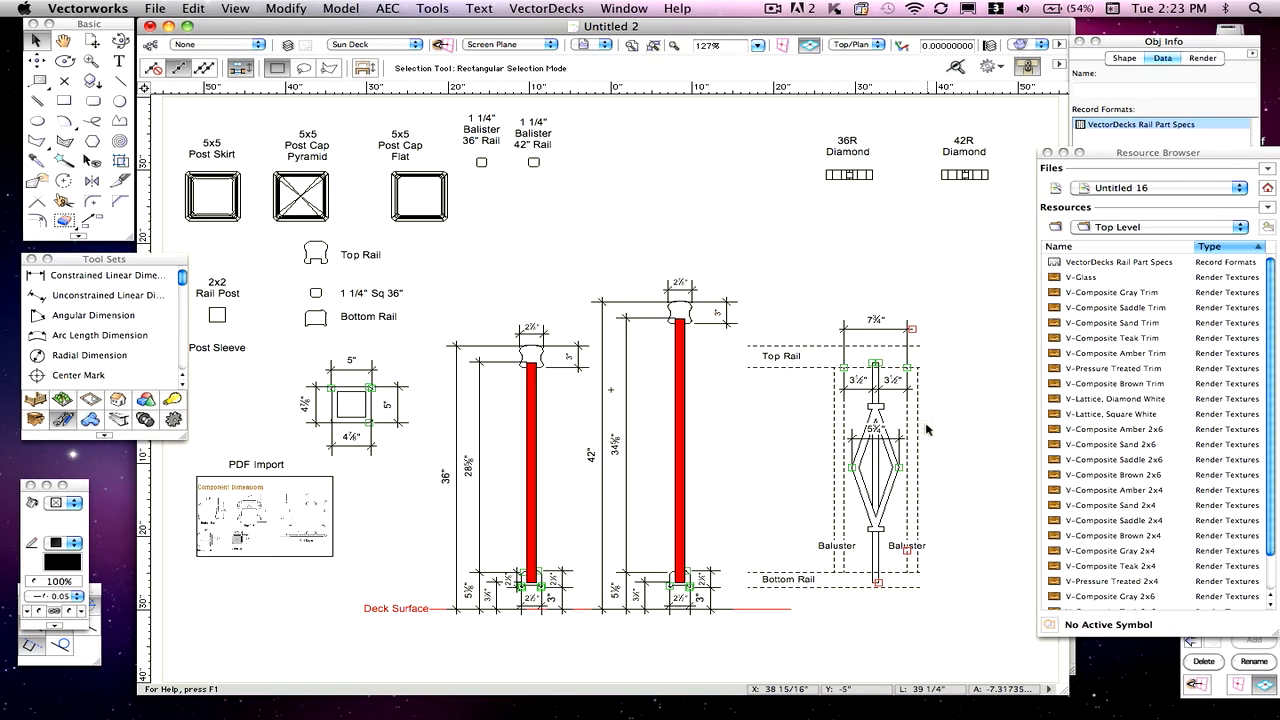
scroll(927, 430, up, 2)
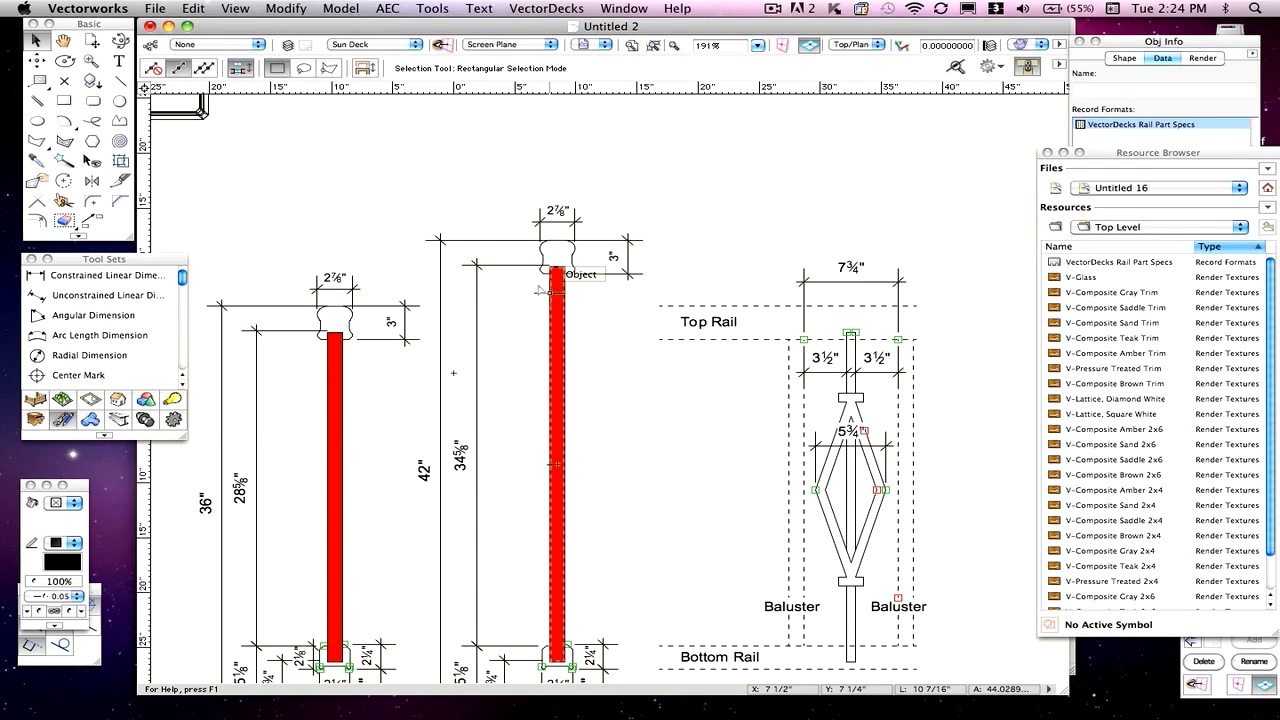
key(h)
drag(644, 546, 618, 439)
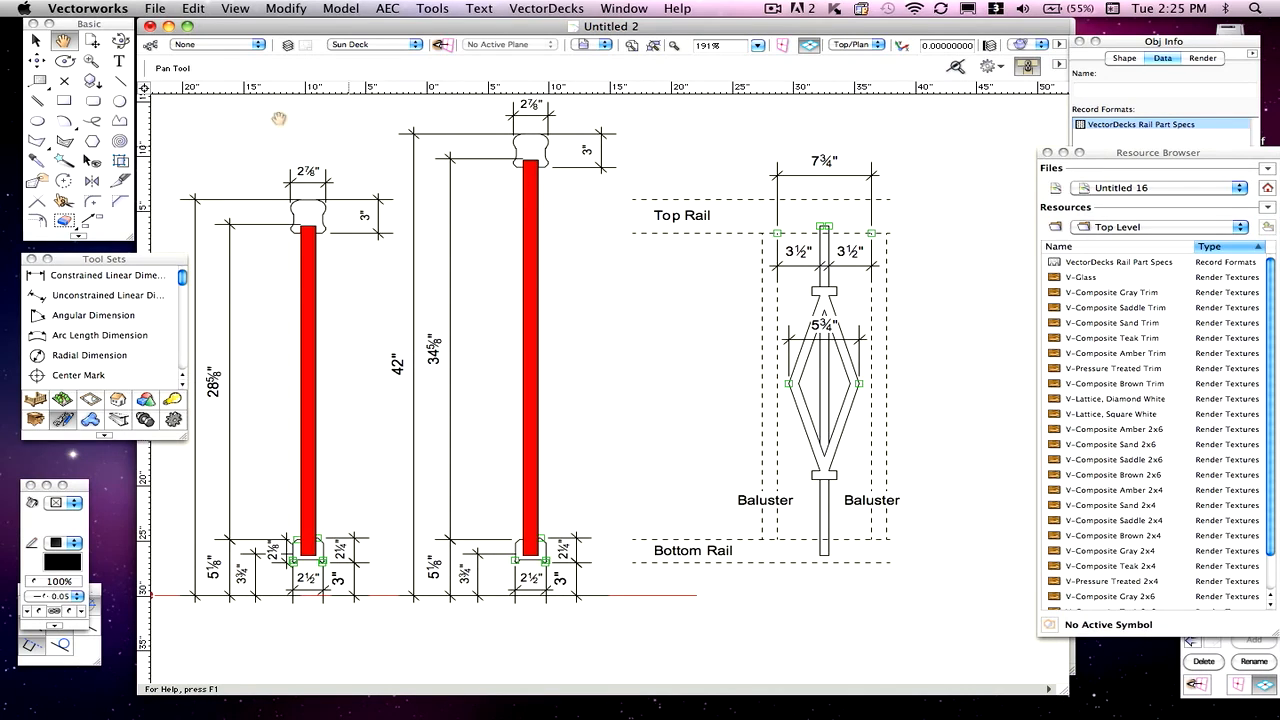
key(x)
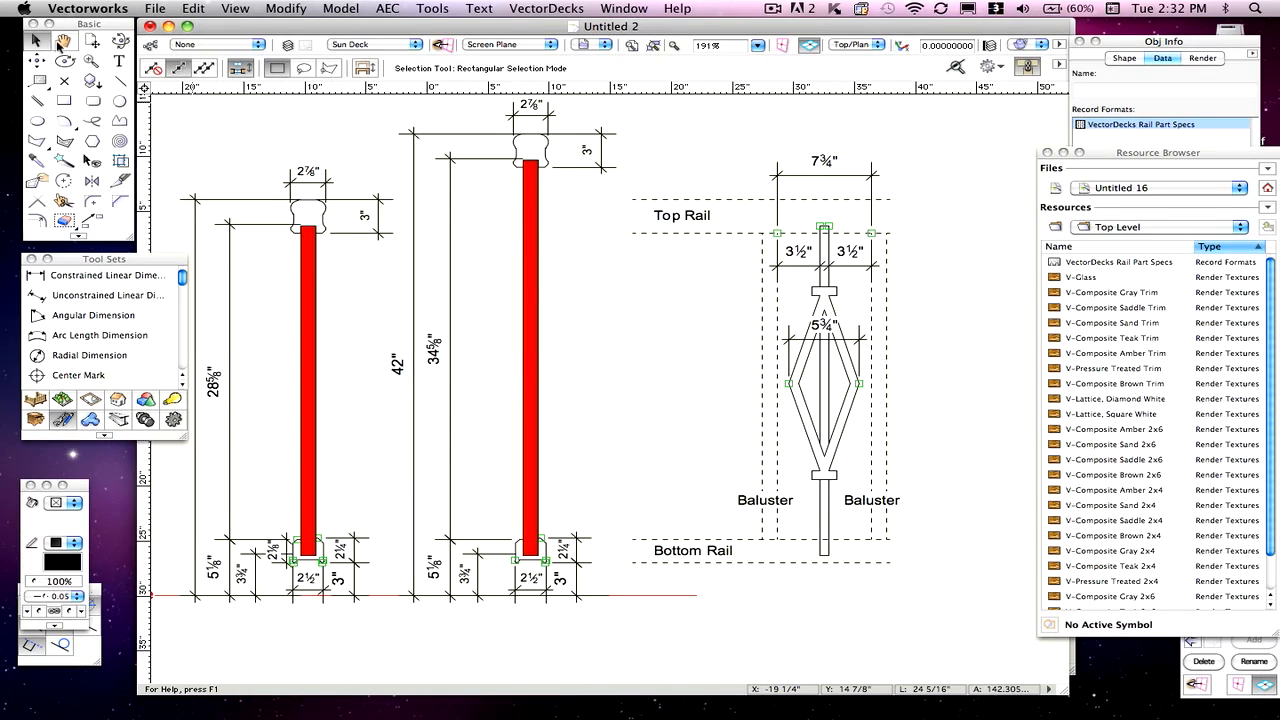
click(62, 42)
mouse_move(719, 242)
mouse_down()
mouse_move(705, 316)
mouse_move(588, 452)
mouse_move(557, 583)
mouse_up()
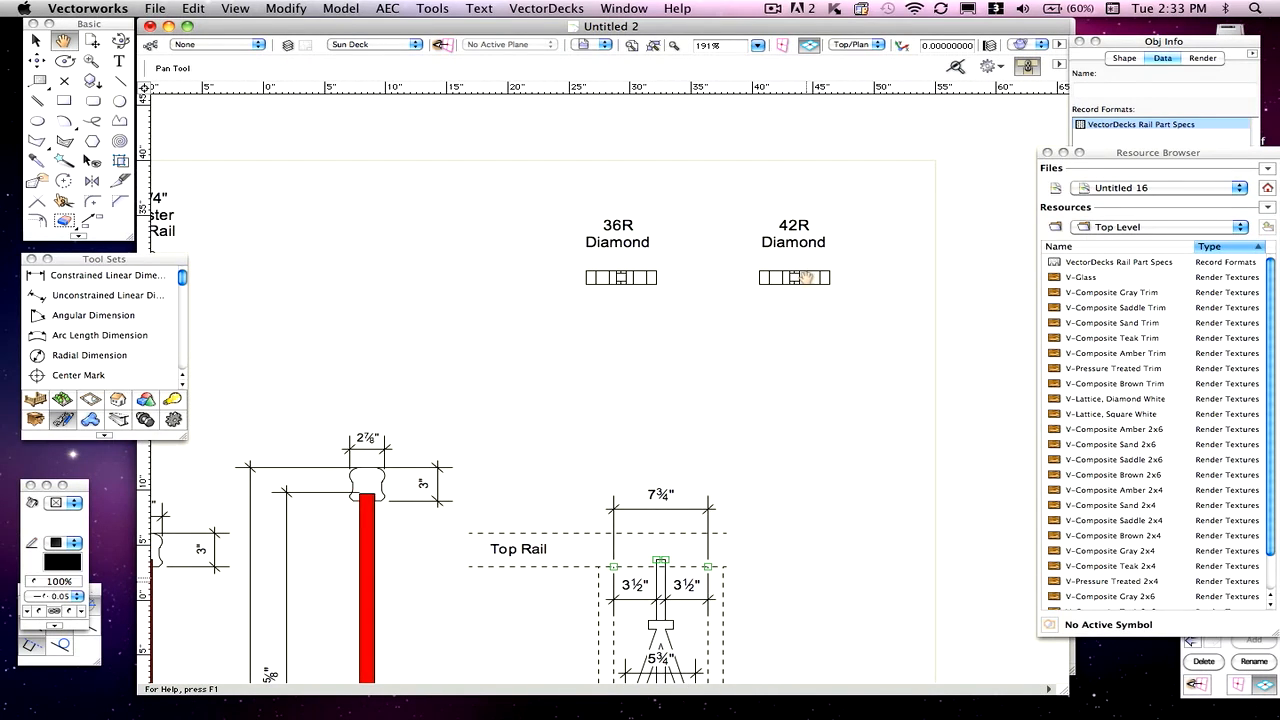
drag(573, 613, 672, 263)
drag(662, 366, 662, 359)
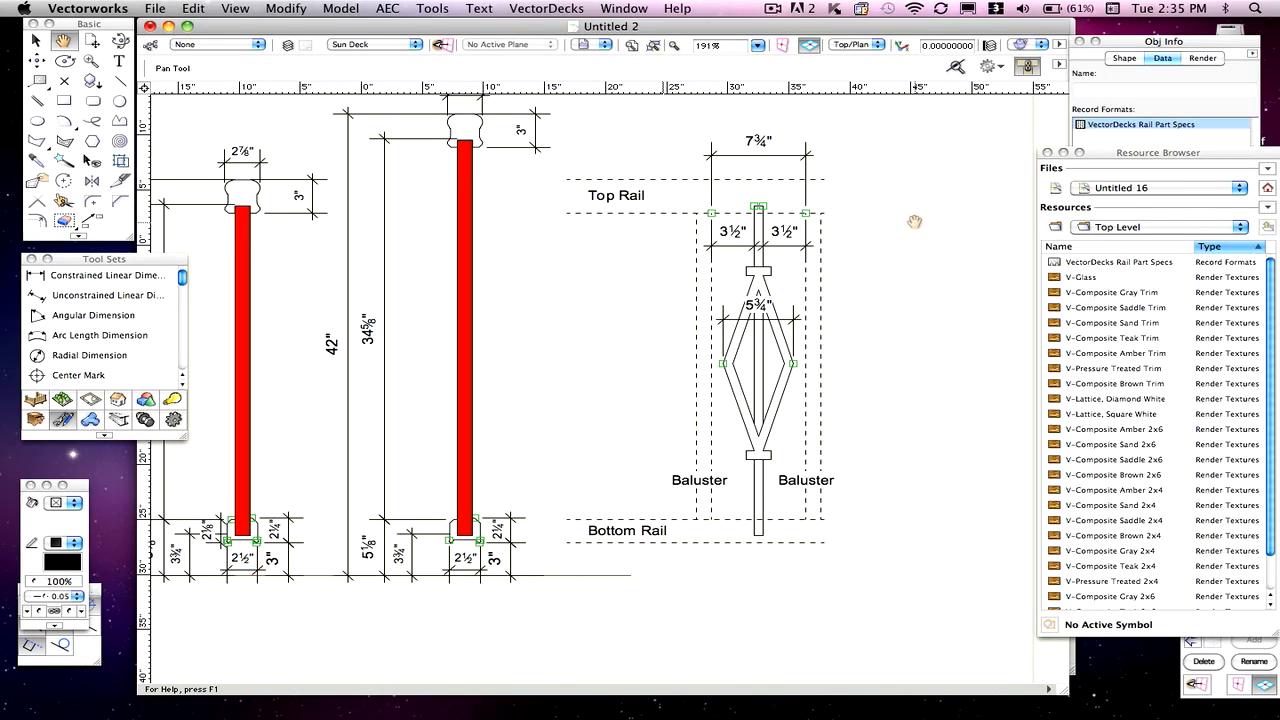
Copy the 36R Diamond object and paste it into the Untitled 16 document.
drag(914, 226, 877, 396)
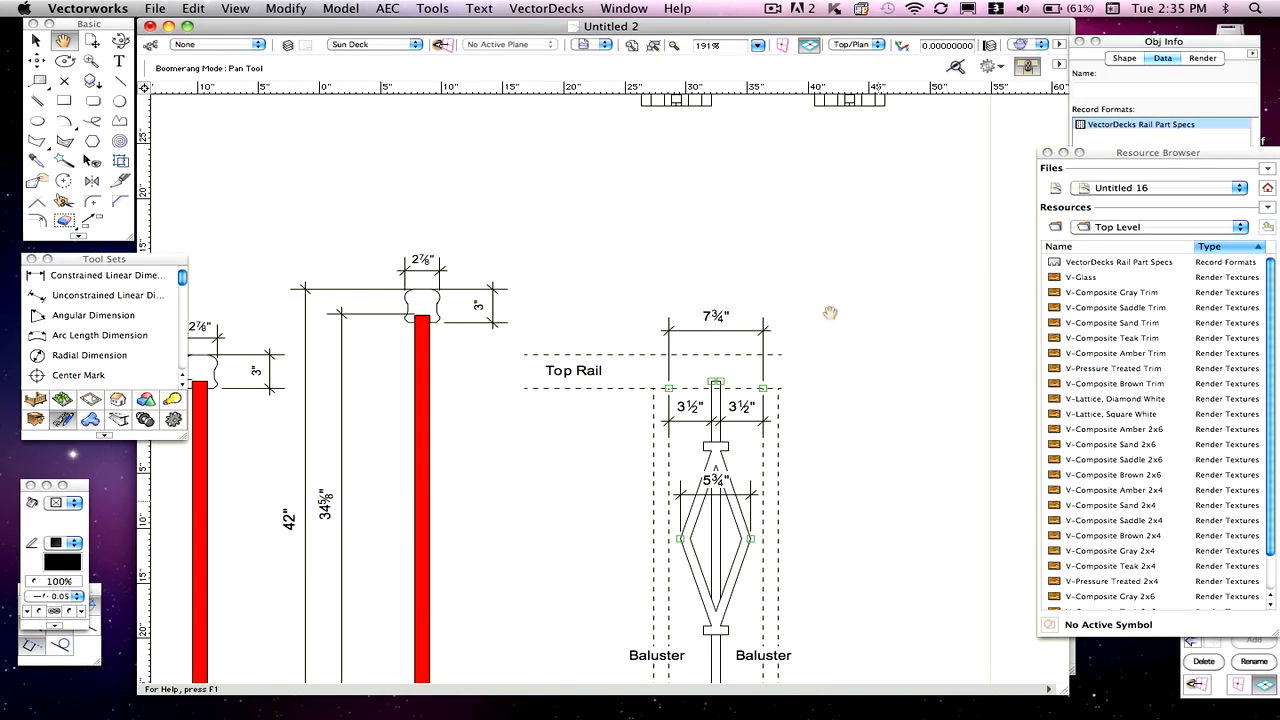
drag(784, 226, 771, 307)
click(36, 40)
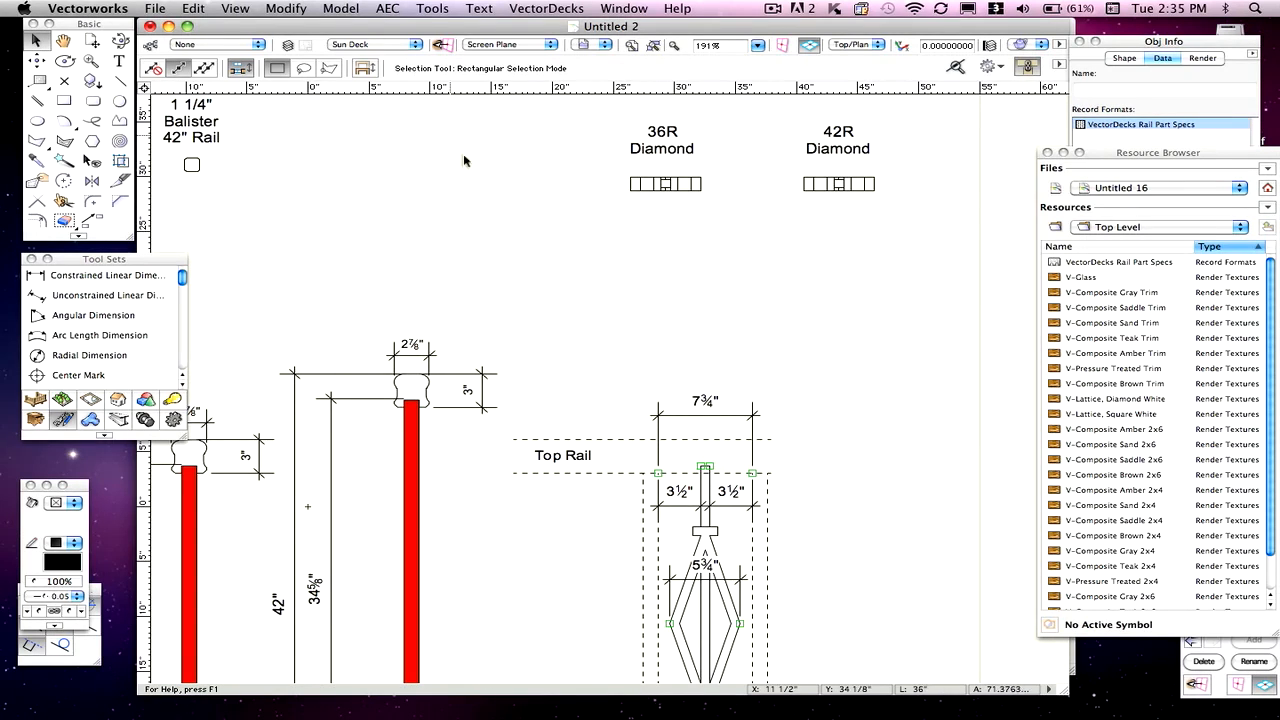
click(679, 184)
key(super+c)
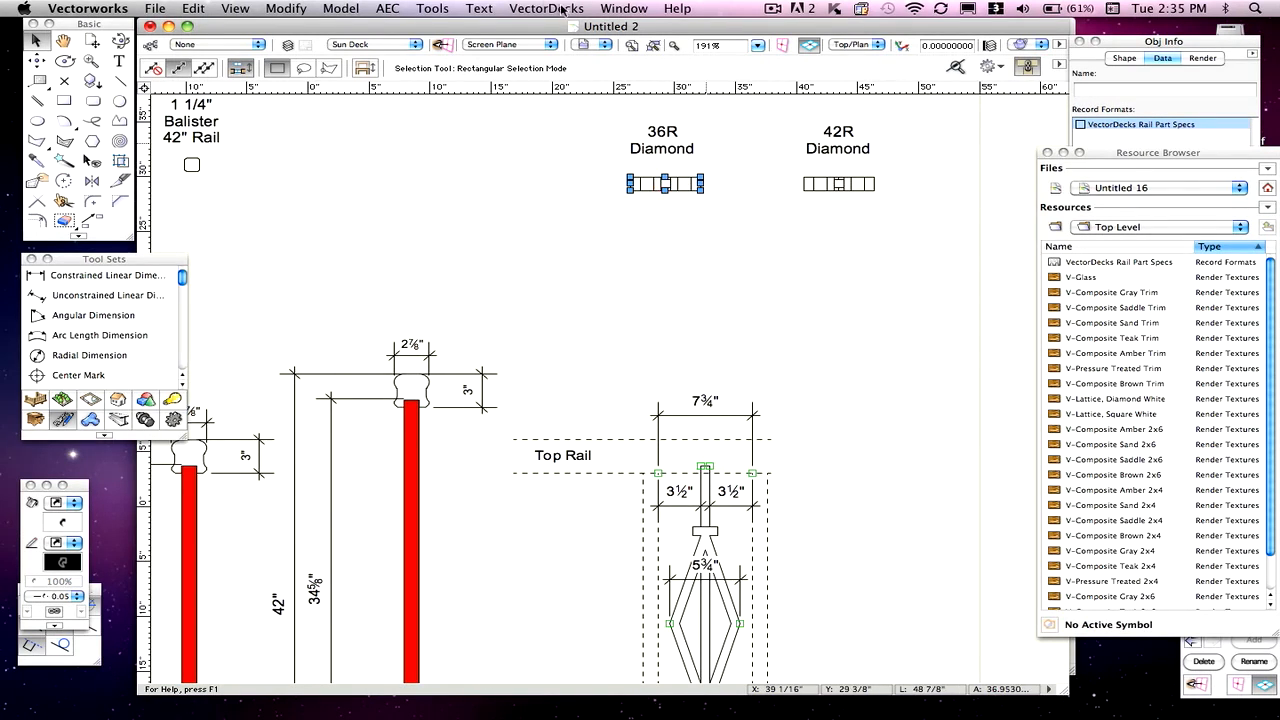
click(624, 8)
click(645, 118)
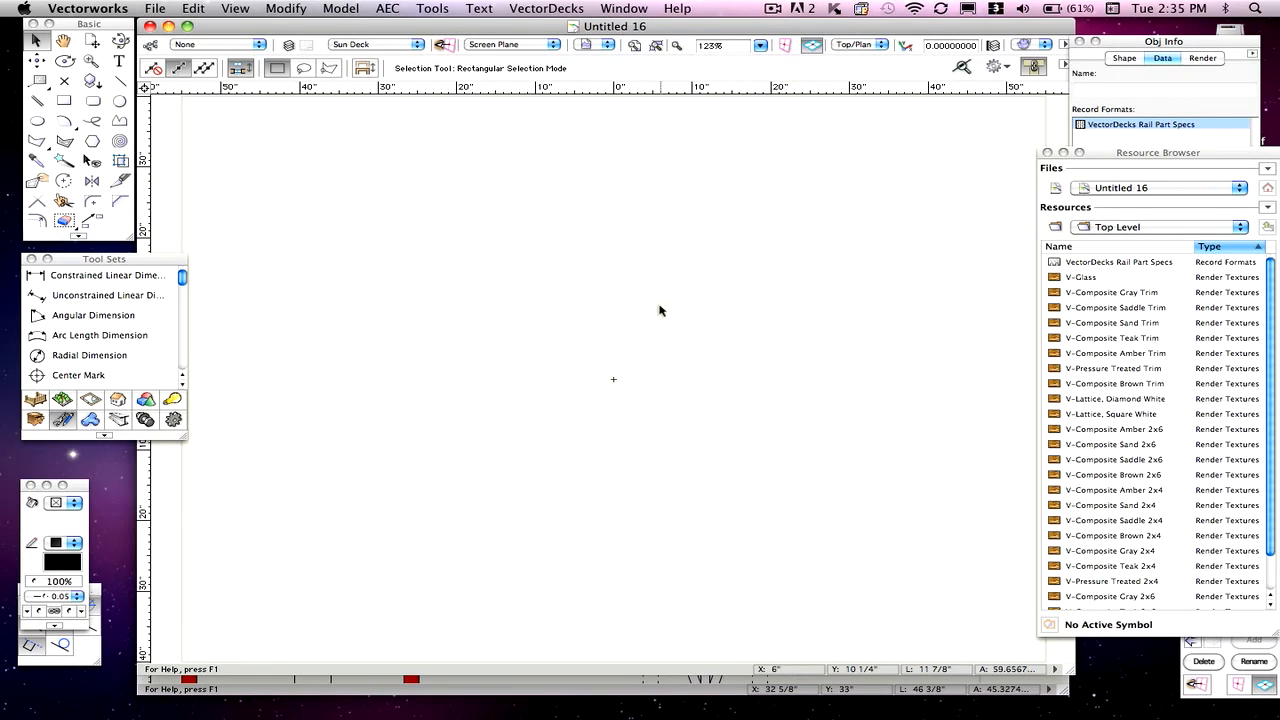
key(super+v)
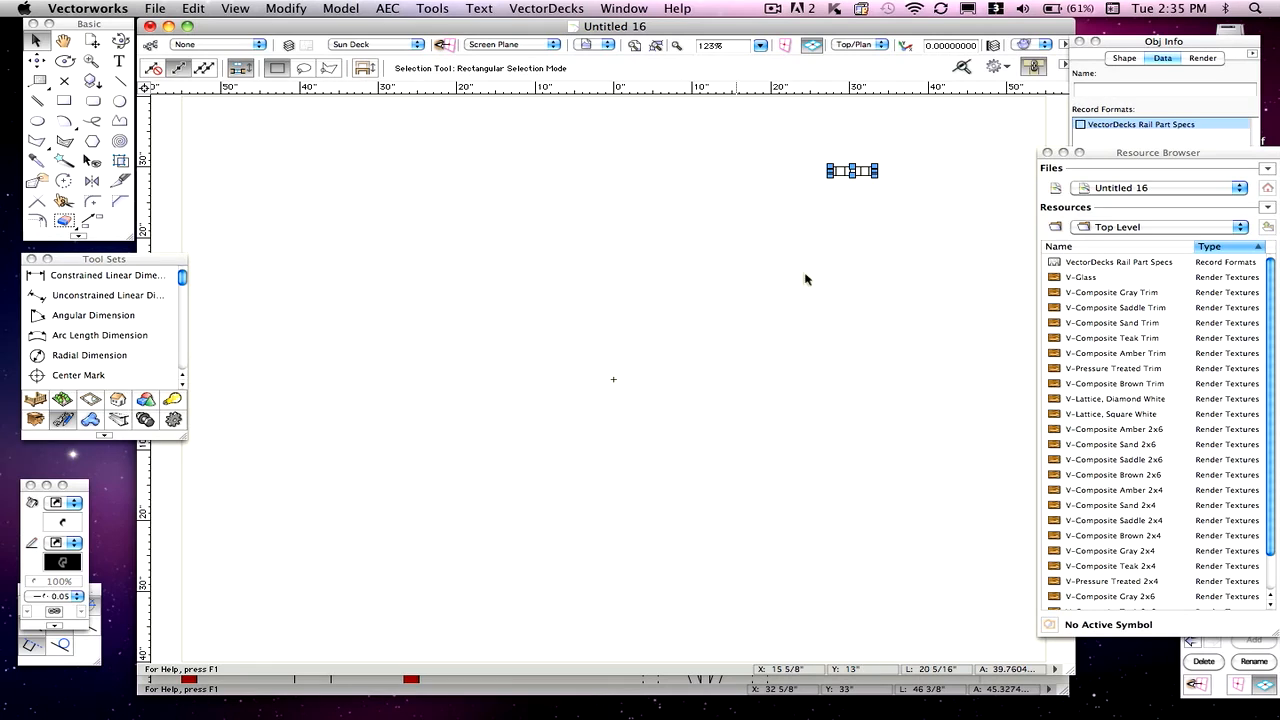
Move the pasted diamond object so its center sits on the drawing origin.
click(812, 280)
mouse_move(865, 168)
mouse_down()
mouse_move(606, 418)
mouse_move(586, 372)
mouse_move(603, 327)
mouse_move(613, 334)
mouse_up()
scroll(577, 390, up, 3)
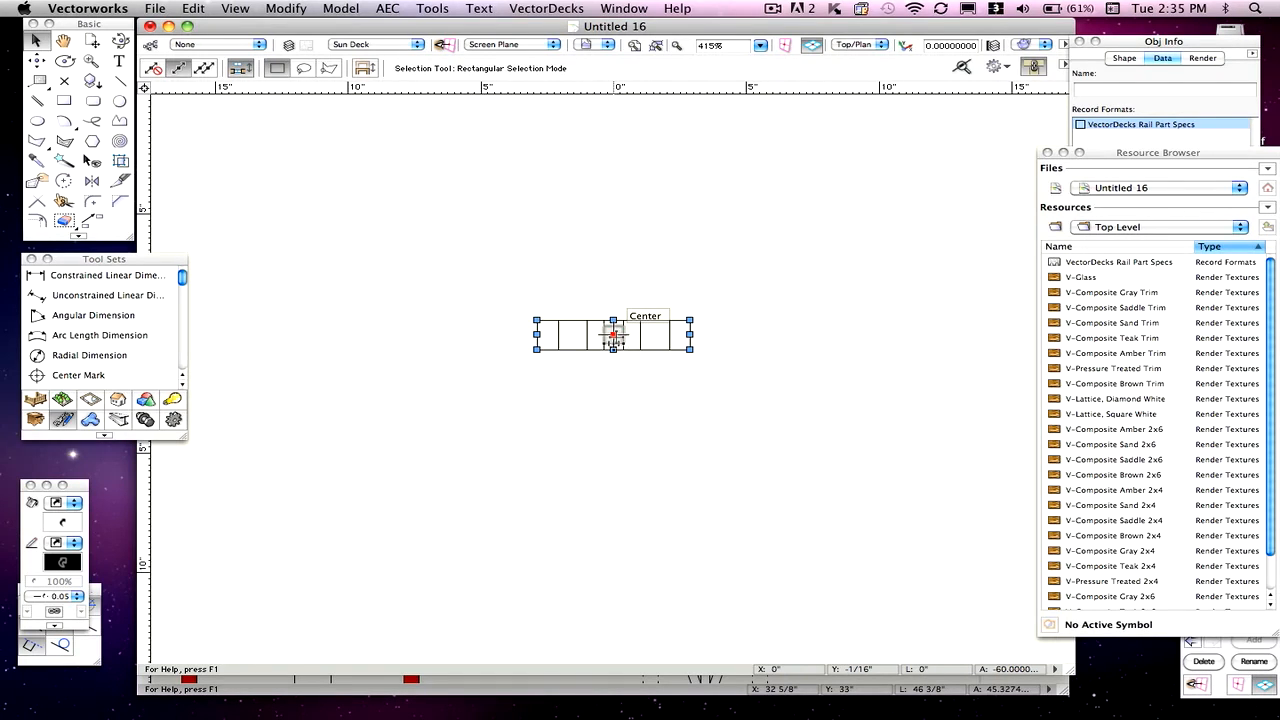
click(657, 281)
key(super+4)
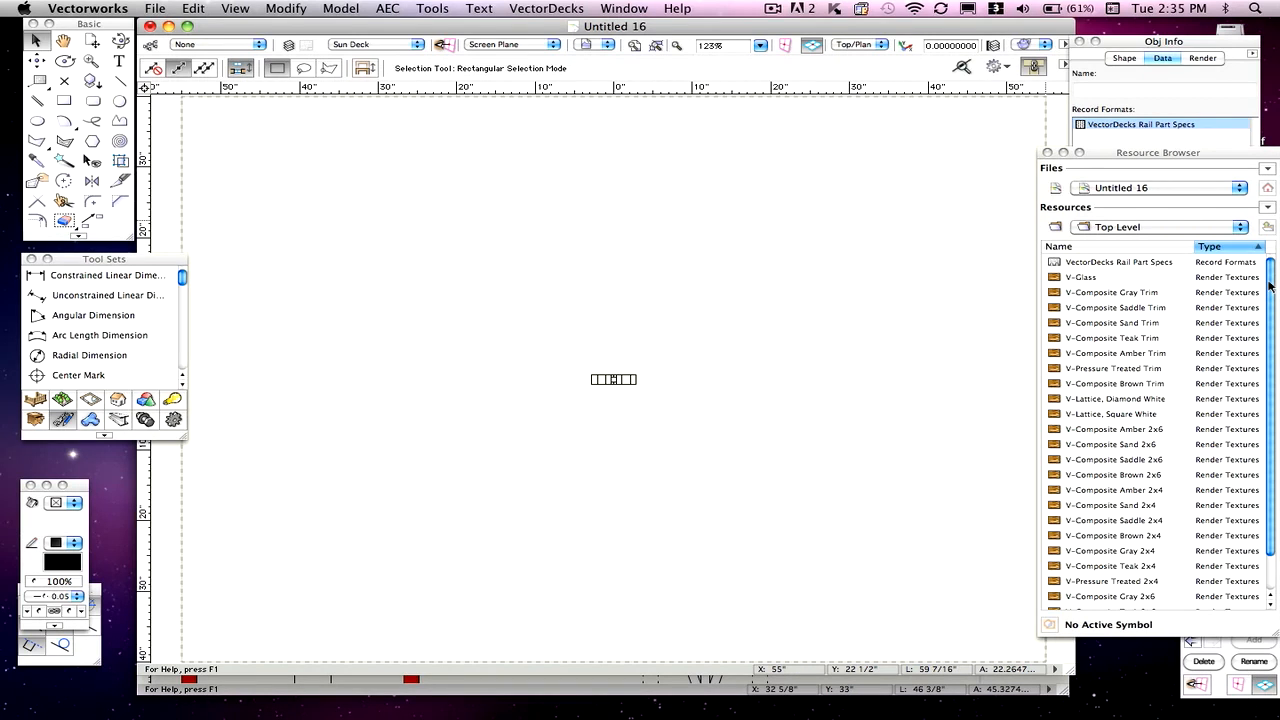
Open the Rail Center Objects symbol folder inside ~VectorDecks Data Folder in Untitled 16's resources.
drag(1270, 286, 1270, 357)
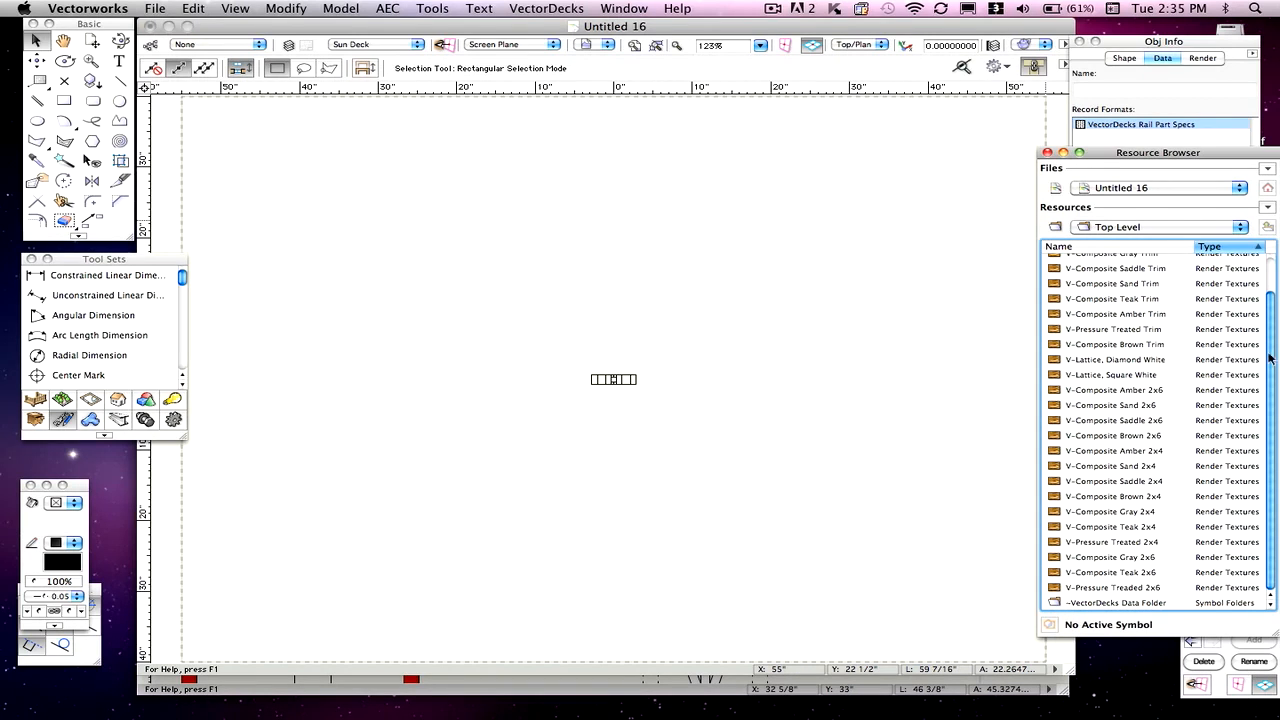
double_click(1056, 603)
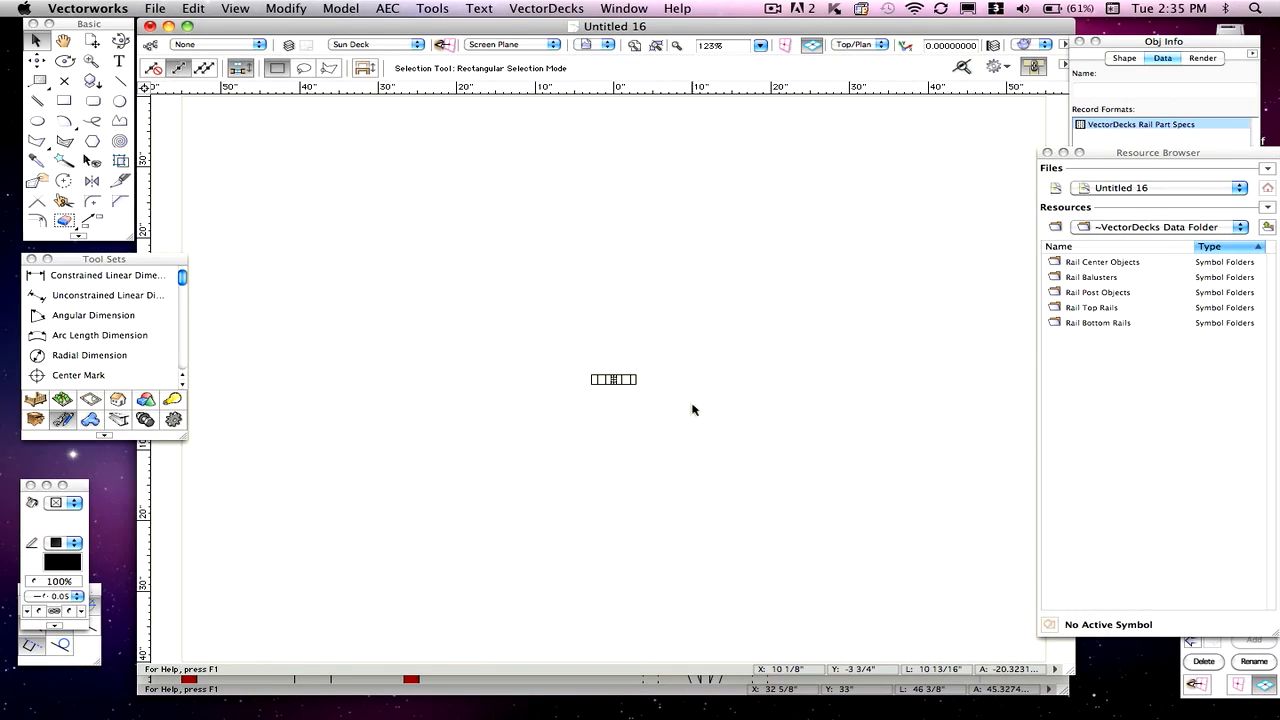
double_click(1056, 262)
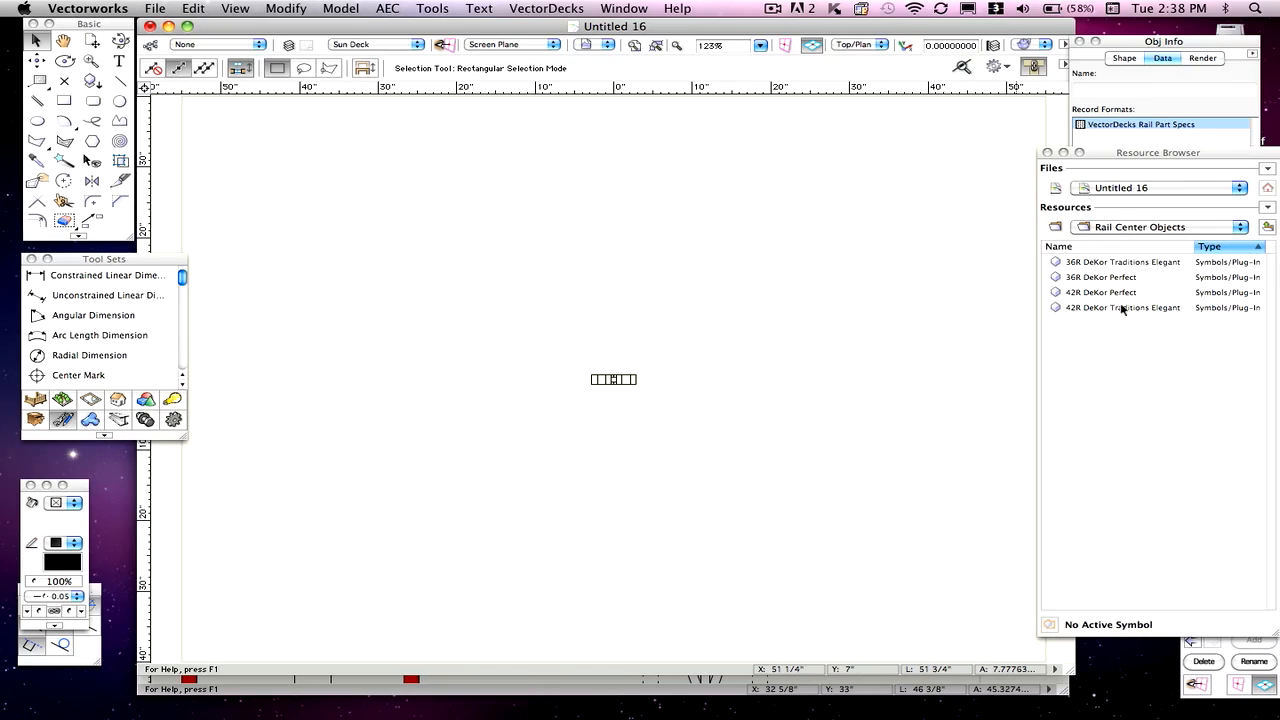
Duplicate the 36R DeKor Perfect symbol under the name 36R Diamond.
click(1056, 281)
right_click(1055, 280)
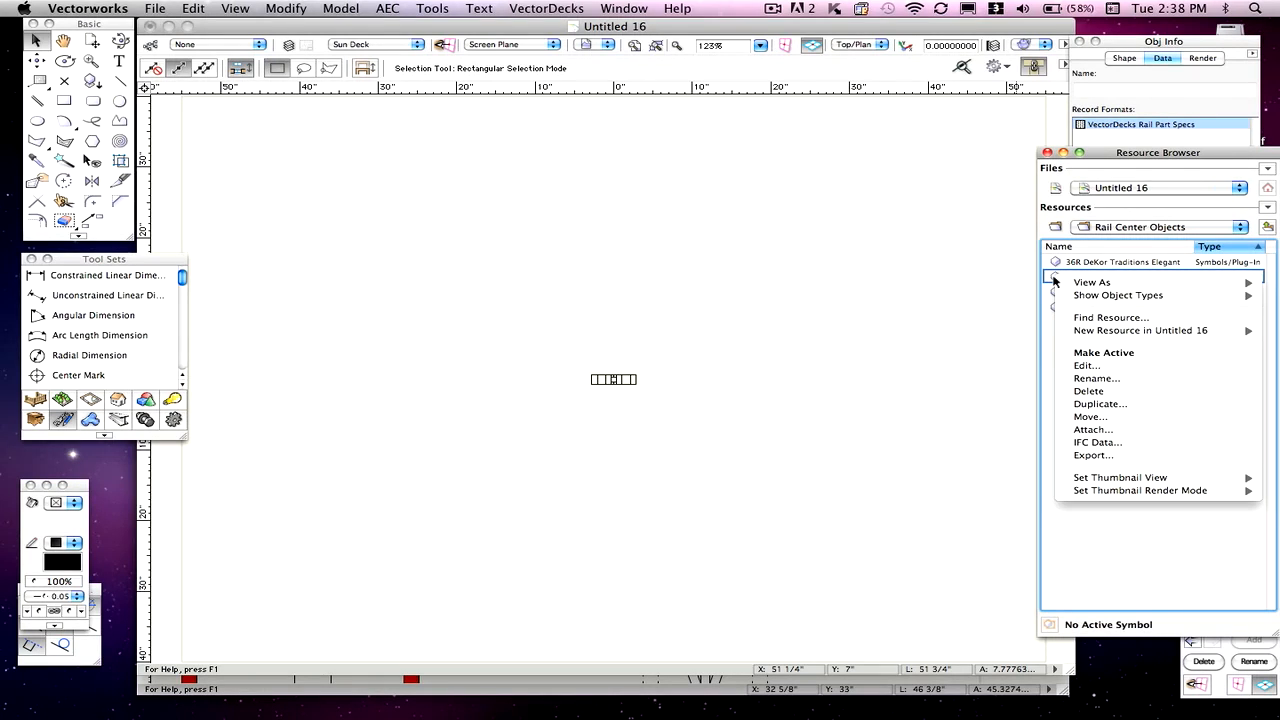
click(1094, 403)
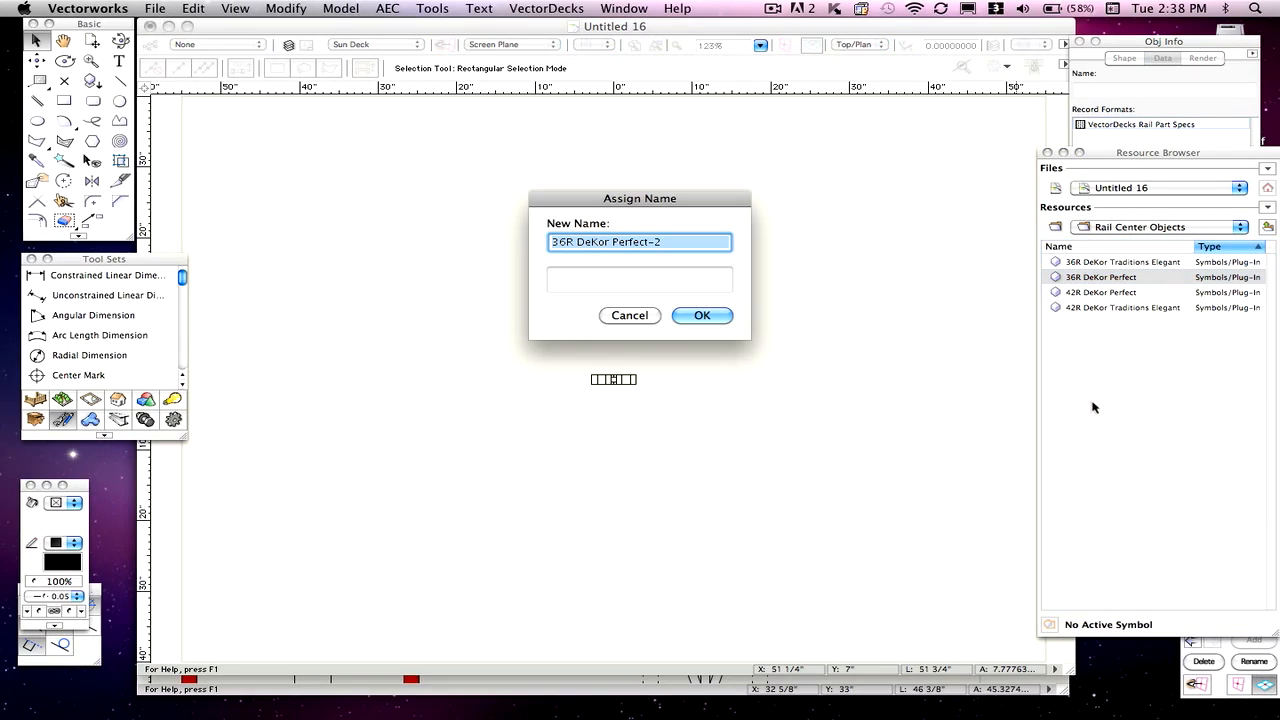
click(578, 242)
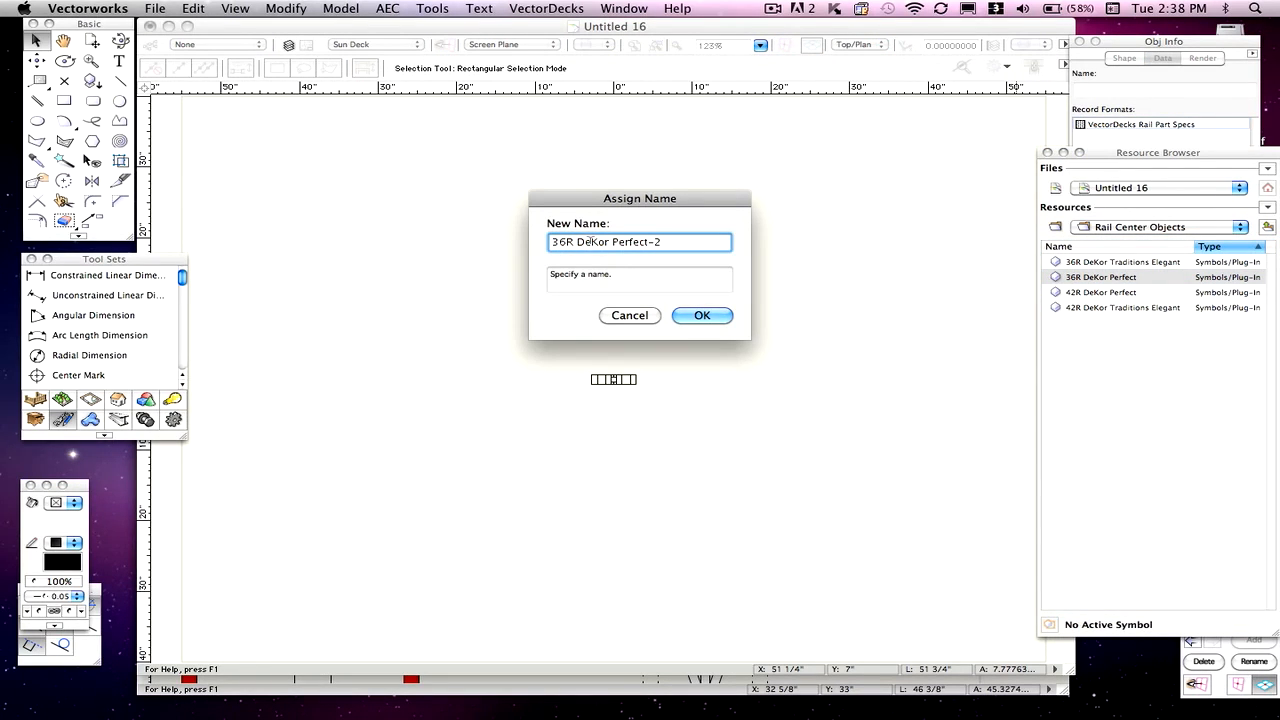
drag(627, 242, 701, 259)
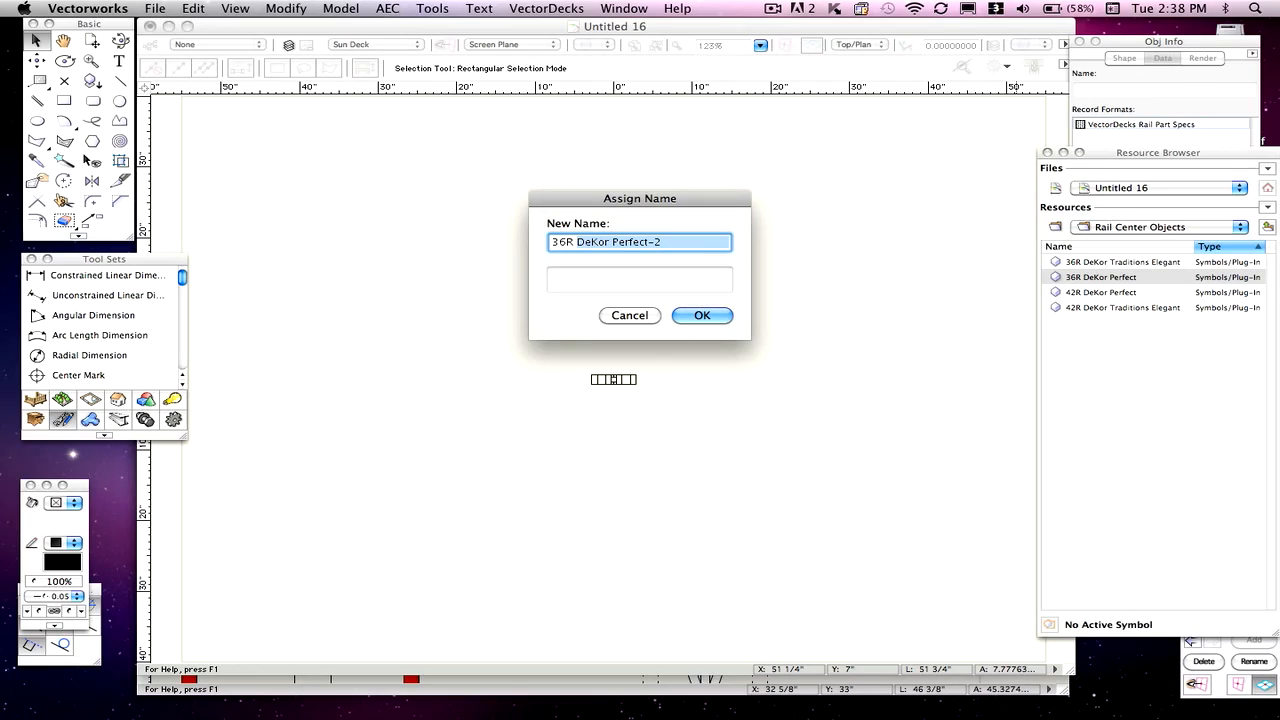
text(Diamond)
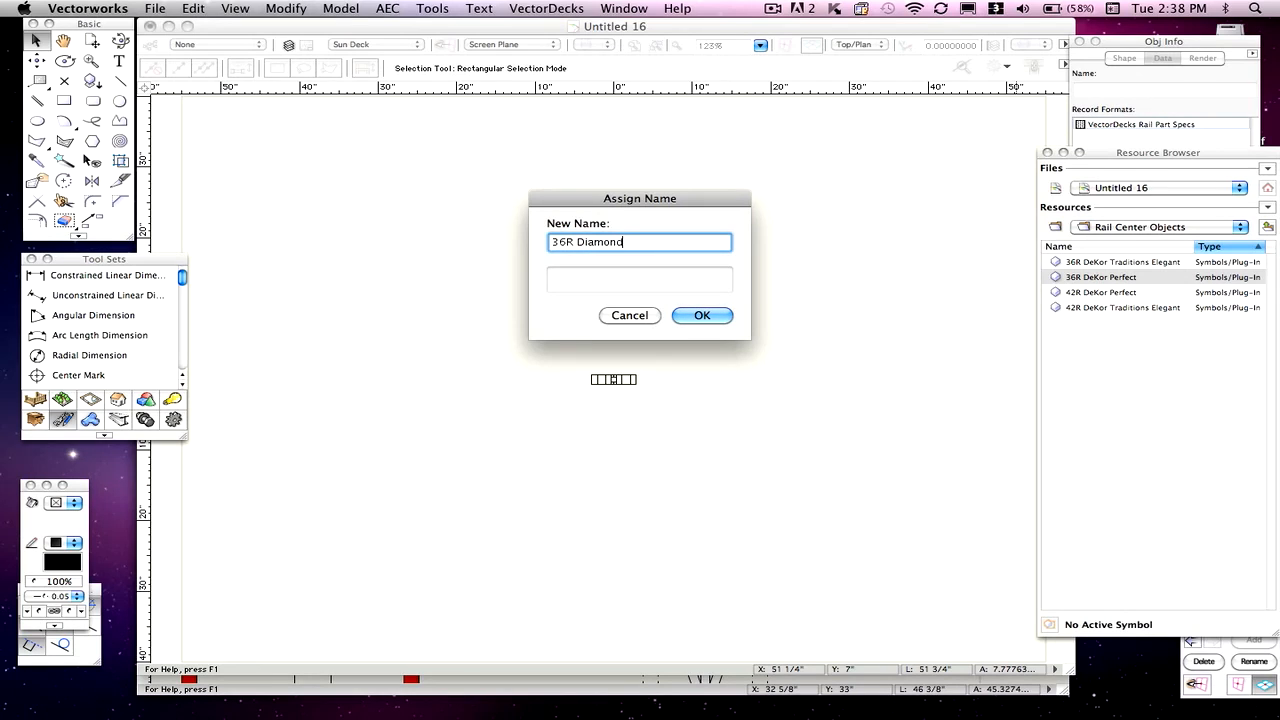
click(700, 315)
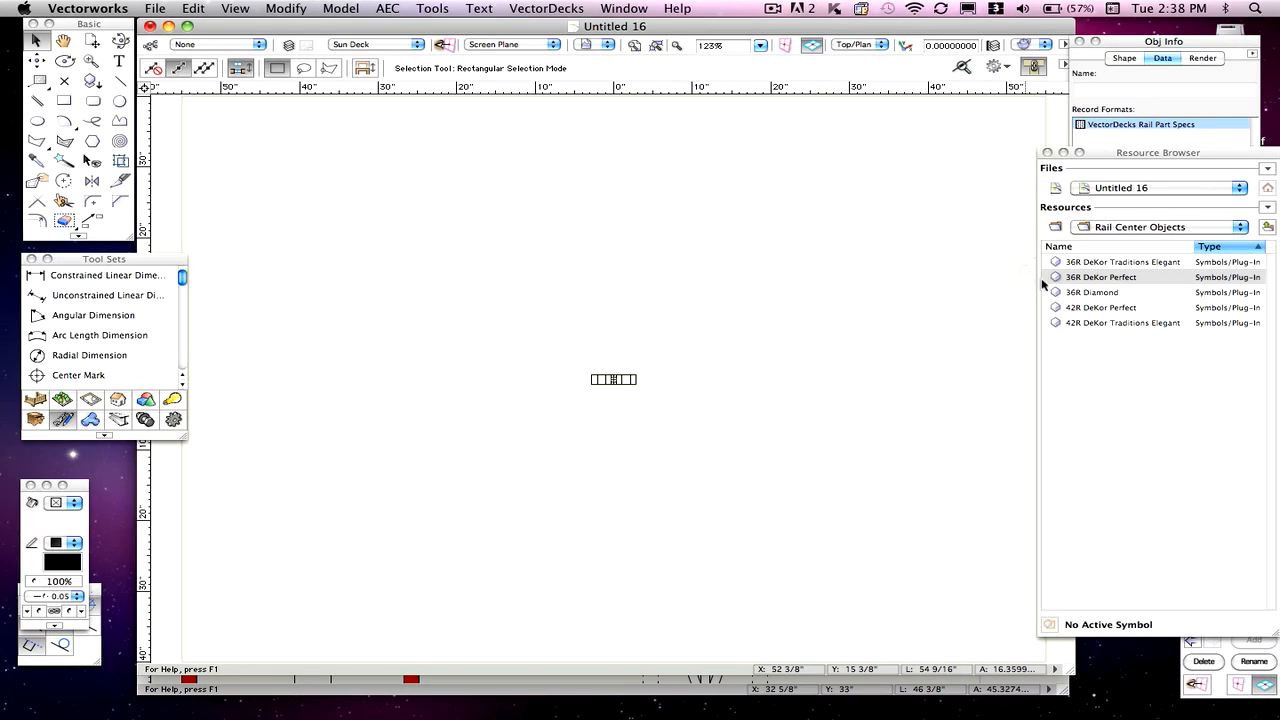
Open the 3D component of the 36R Diamond symbol for editing.
click(613, 380)
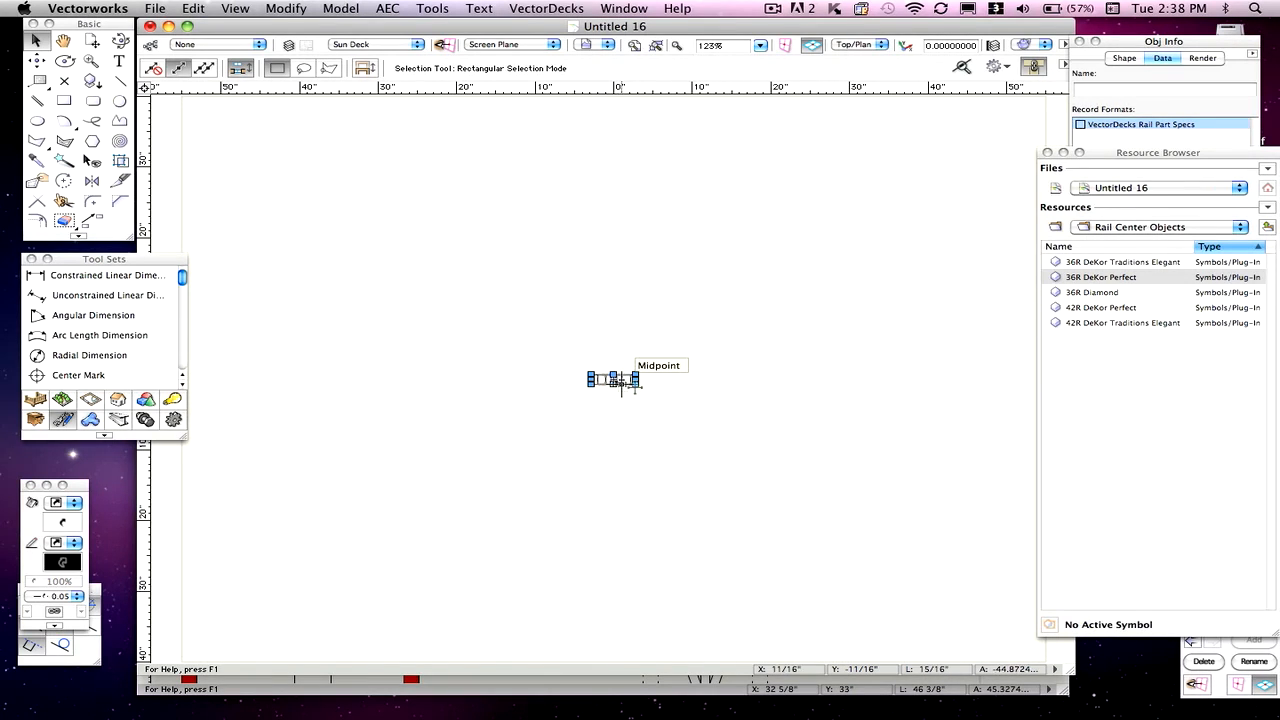
right_click(1085, 297)
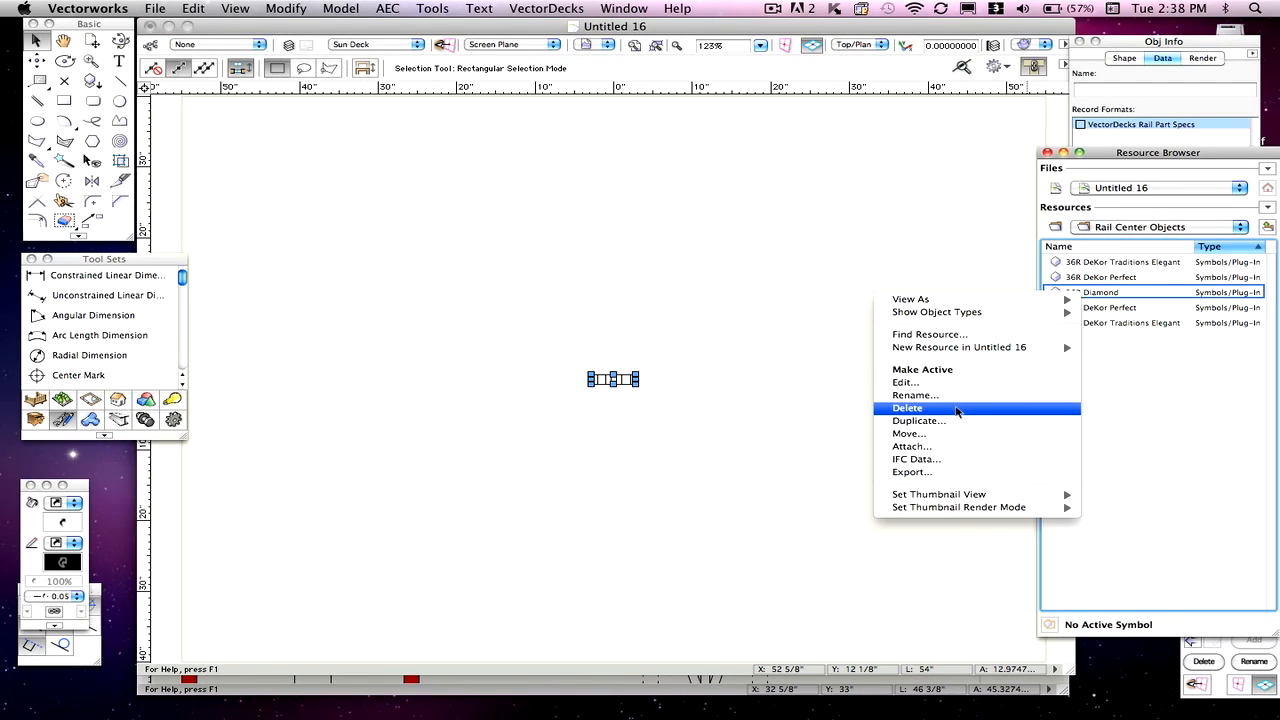
click(933, 382)
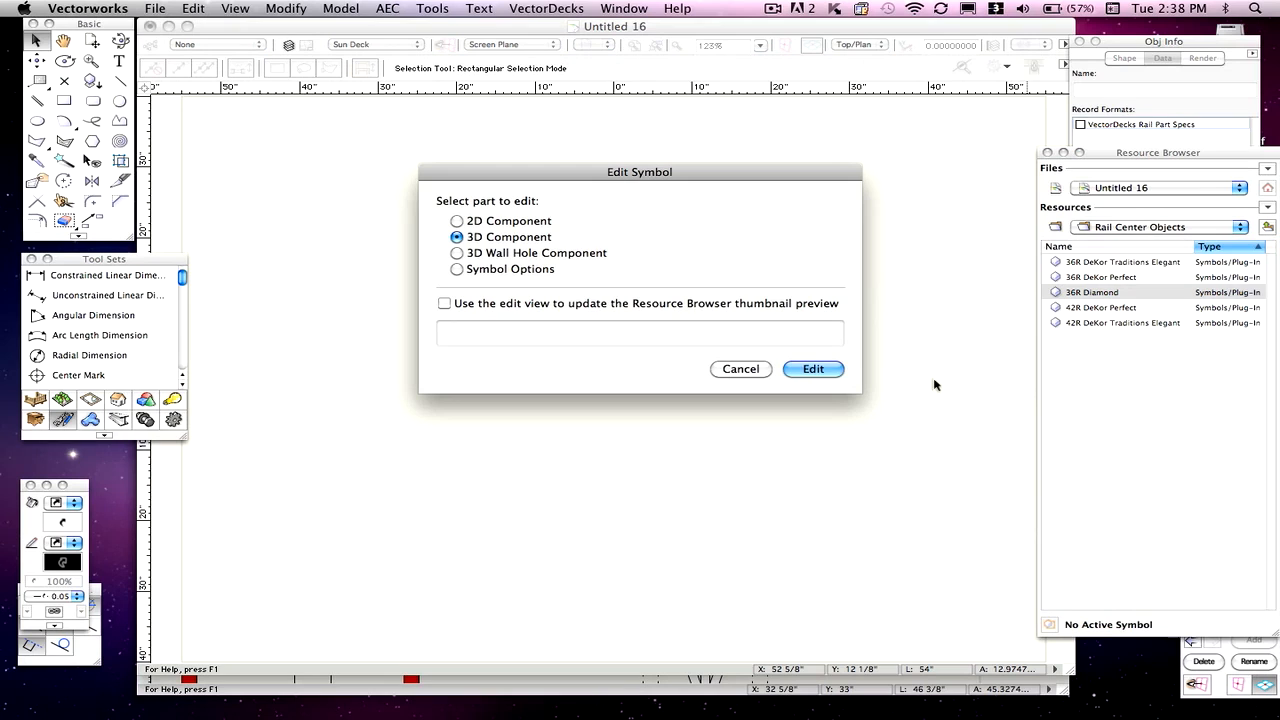
click(820, 370)
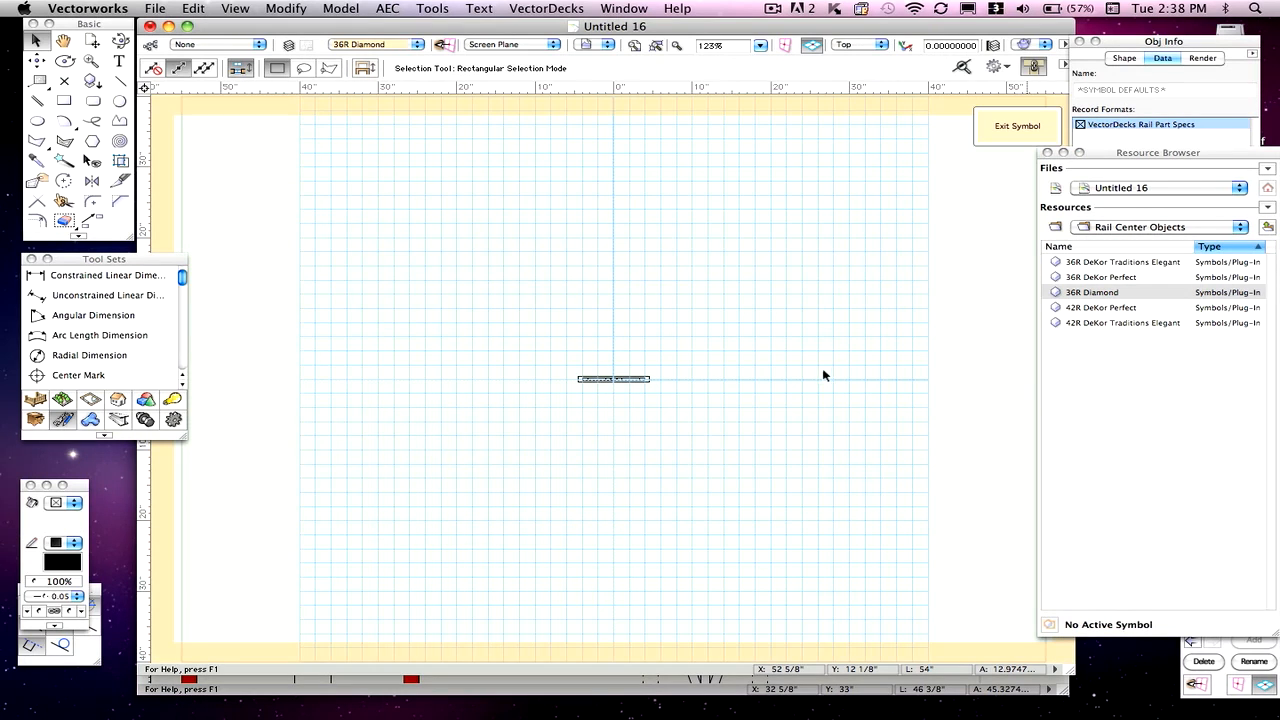
Inspect the 36R Diamond symbol's old rail center geometry in Front view, return to Top view and delete it.
click(858, 45)
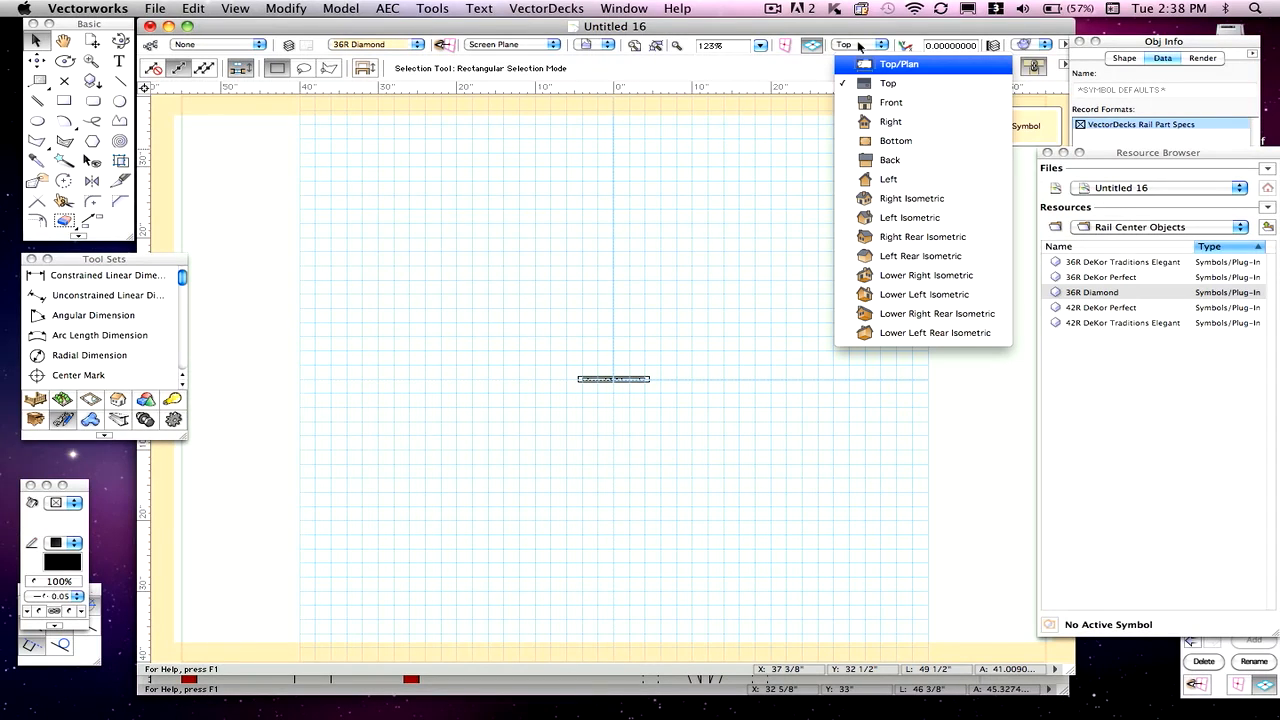
click(875, 102)
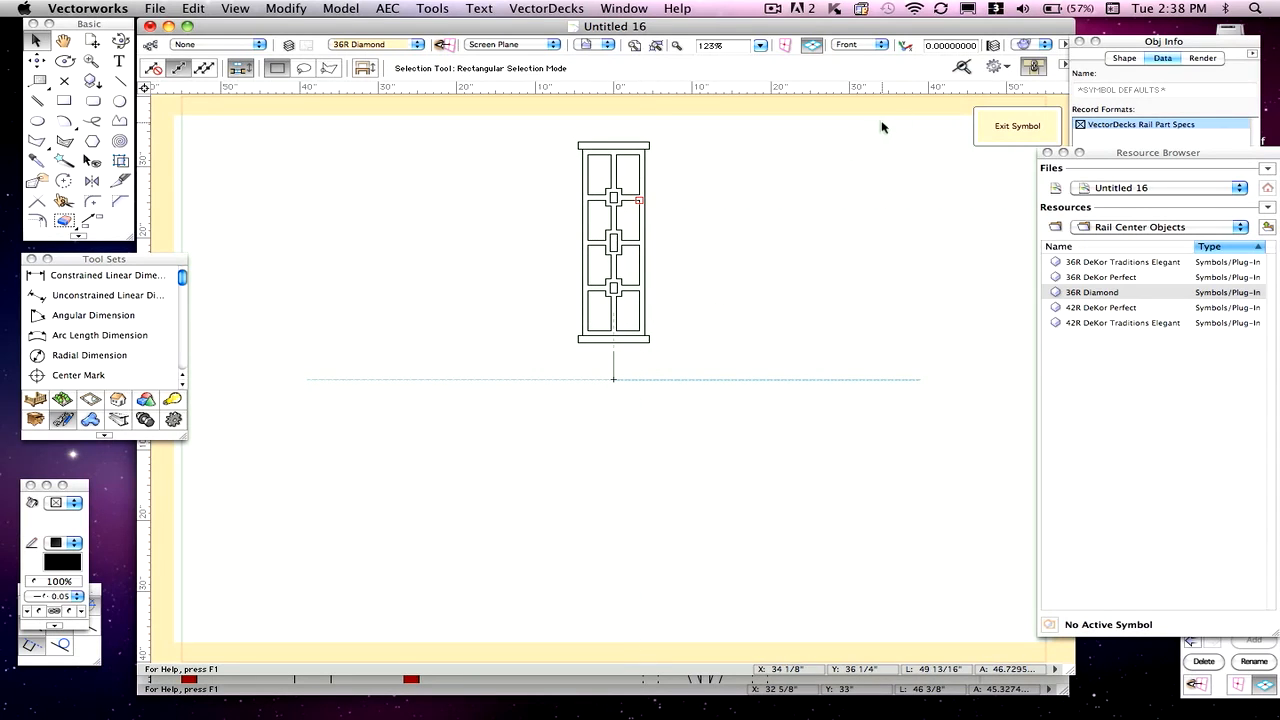
click(849, 45)
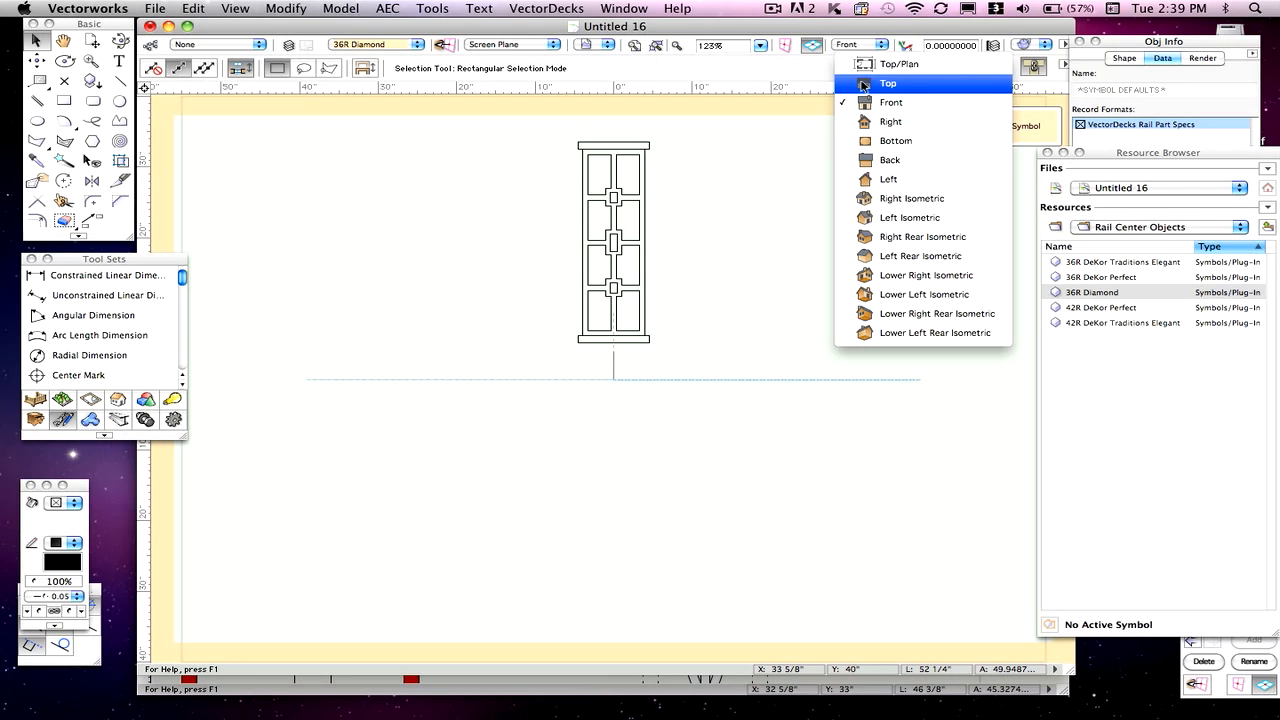
click(866, 84)
click(648, 378)
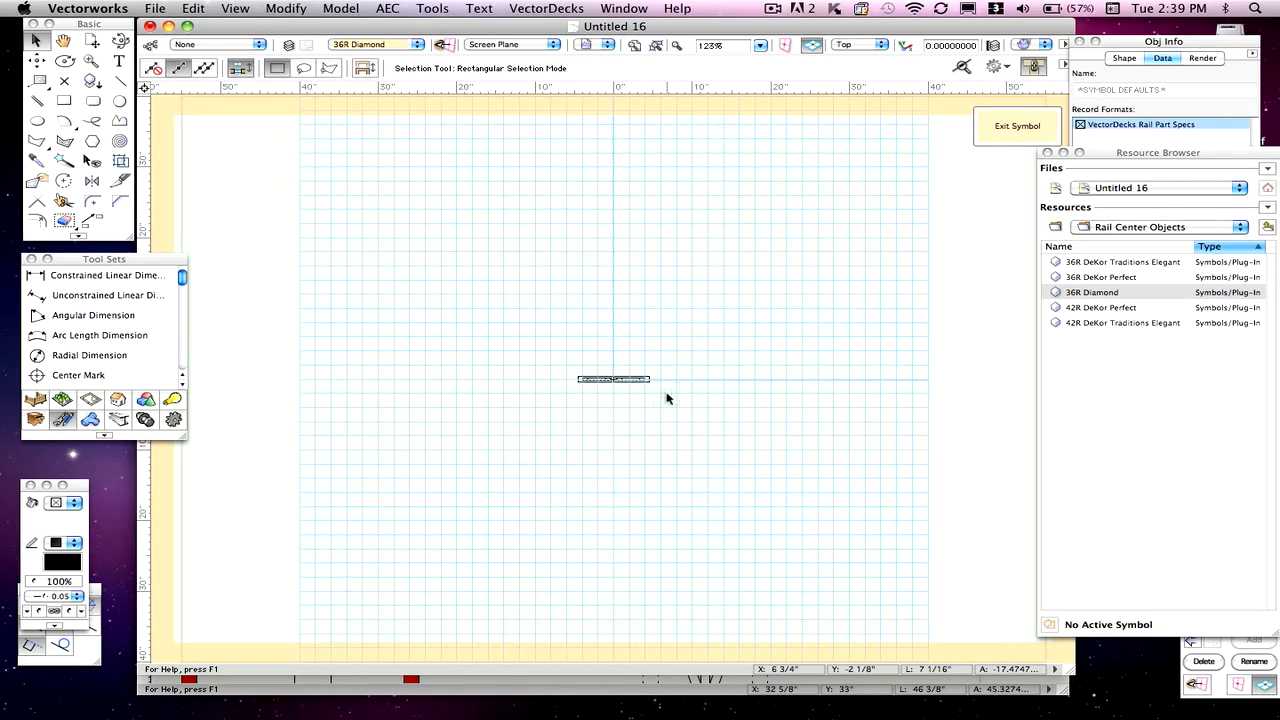
drag(563, 350, 686, 444)
key(Delete)
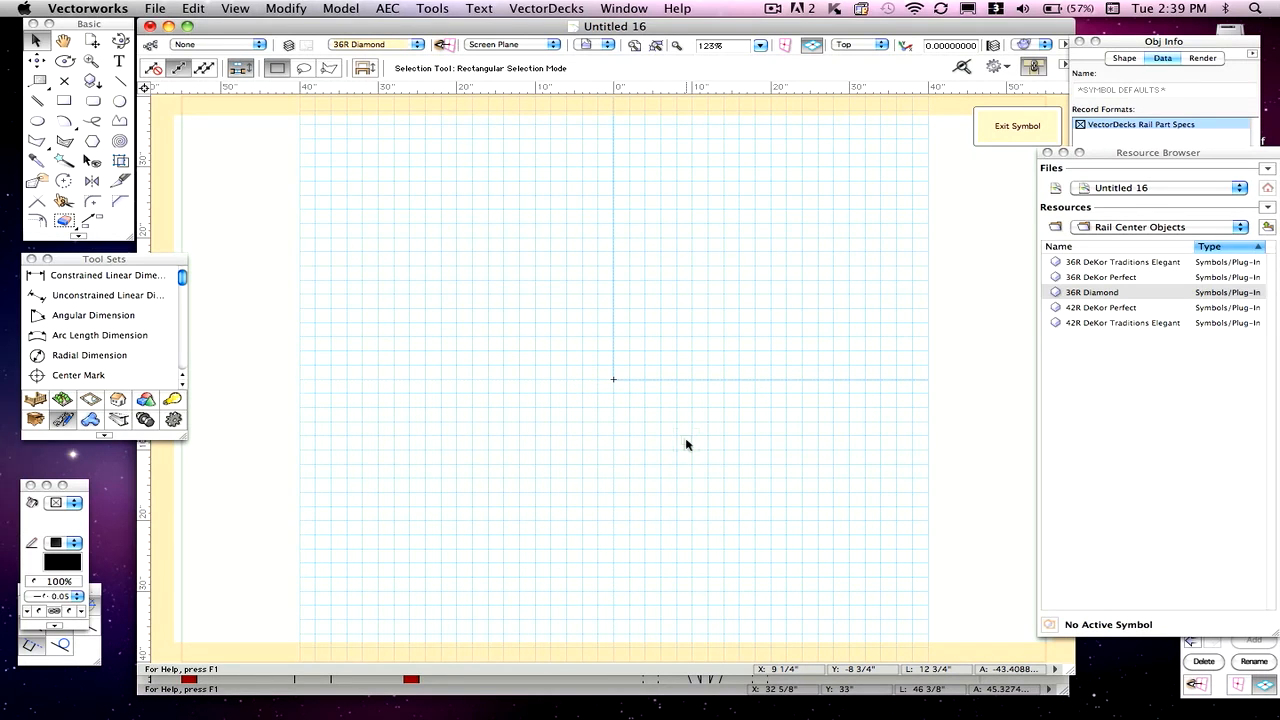
Paste the copied diamond object into the symbol and move its center onto the origin.
key(super+z)
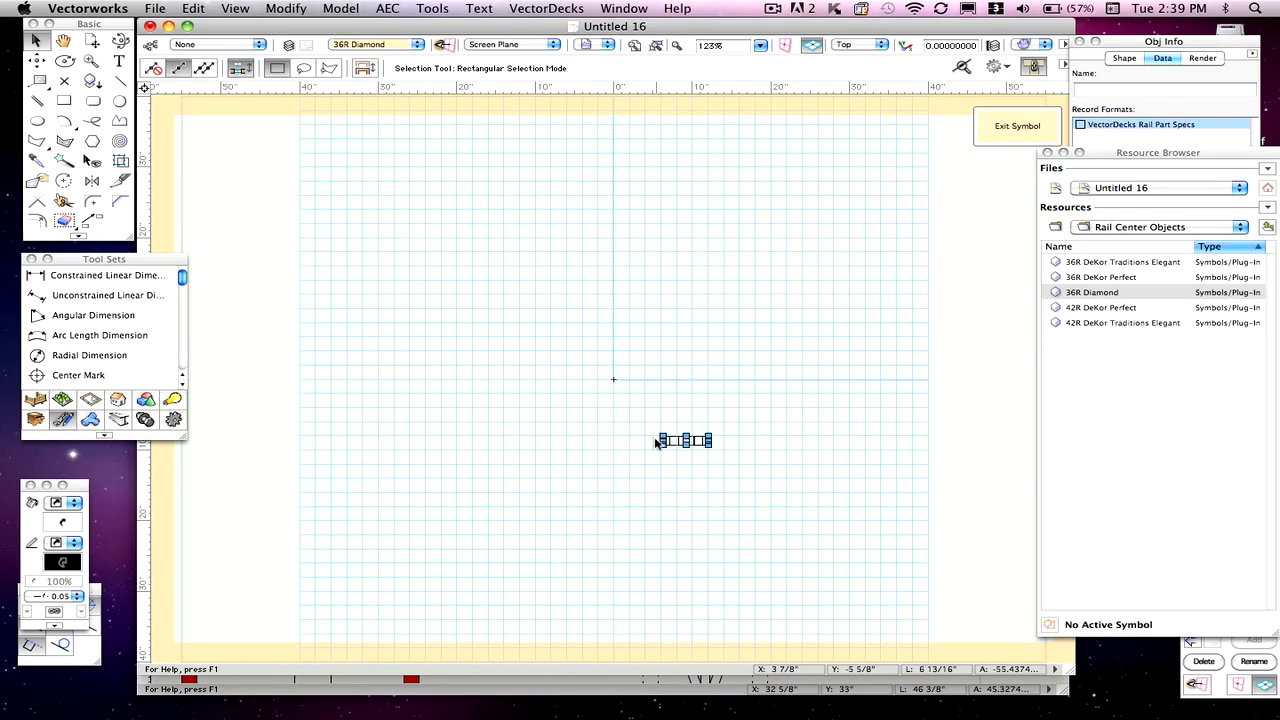
scroll(661, 440, up, 5)
drag(761, 439, 515, 231)
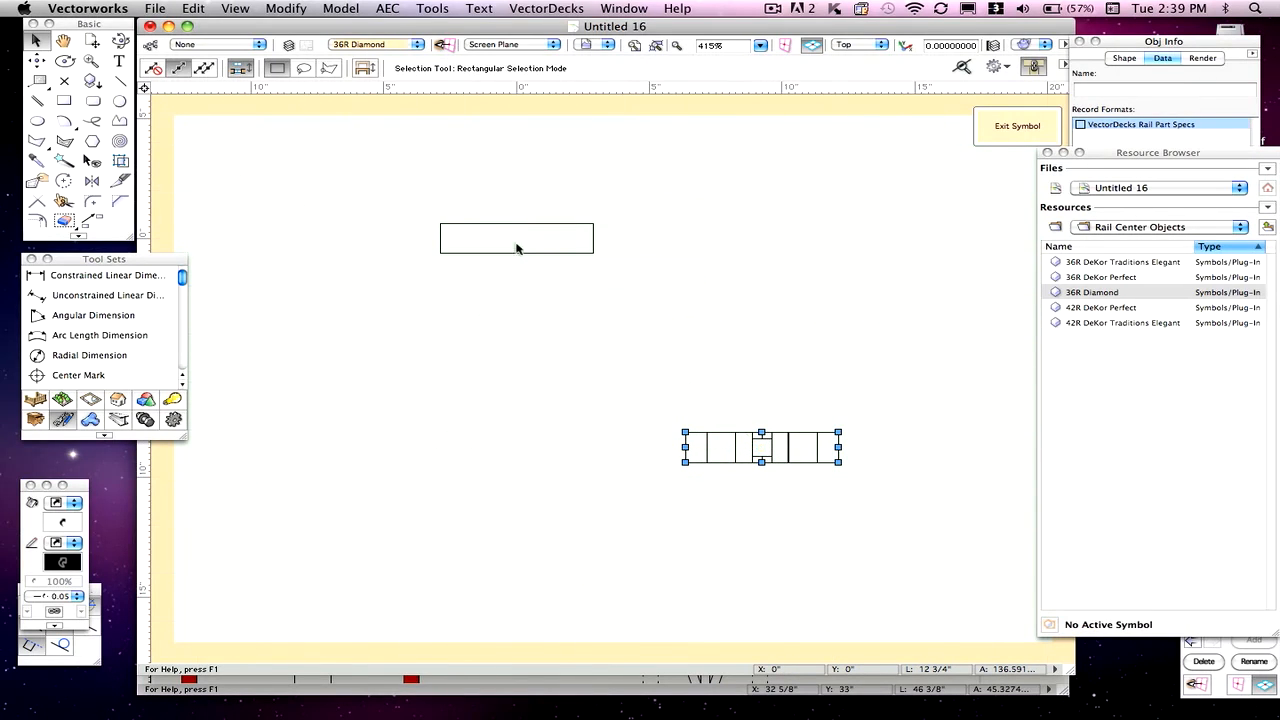
scroll(646, 230, down, 4)
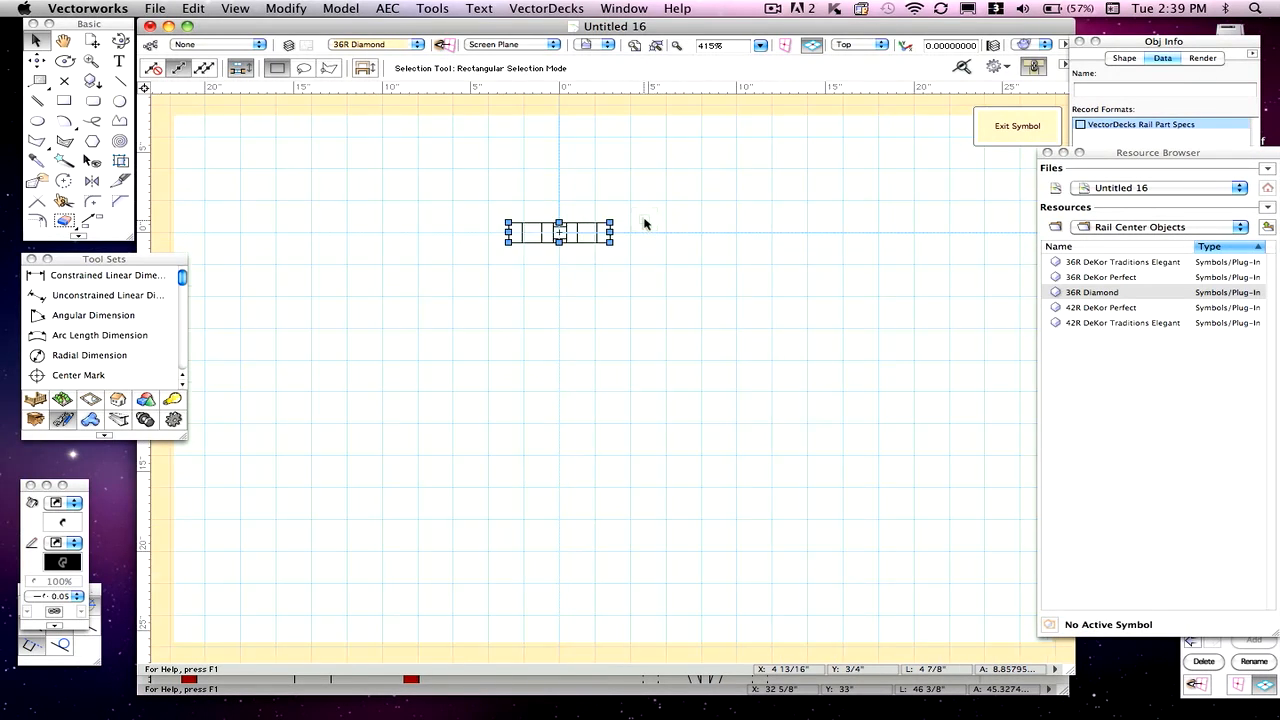
key(space)
drag(673, 230, 723, 417)
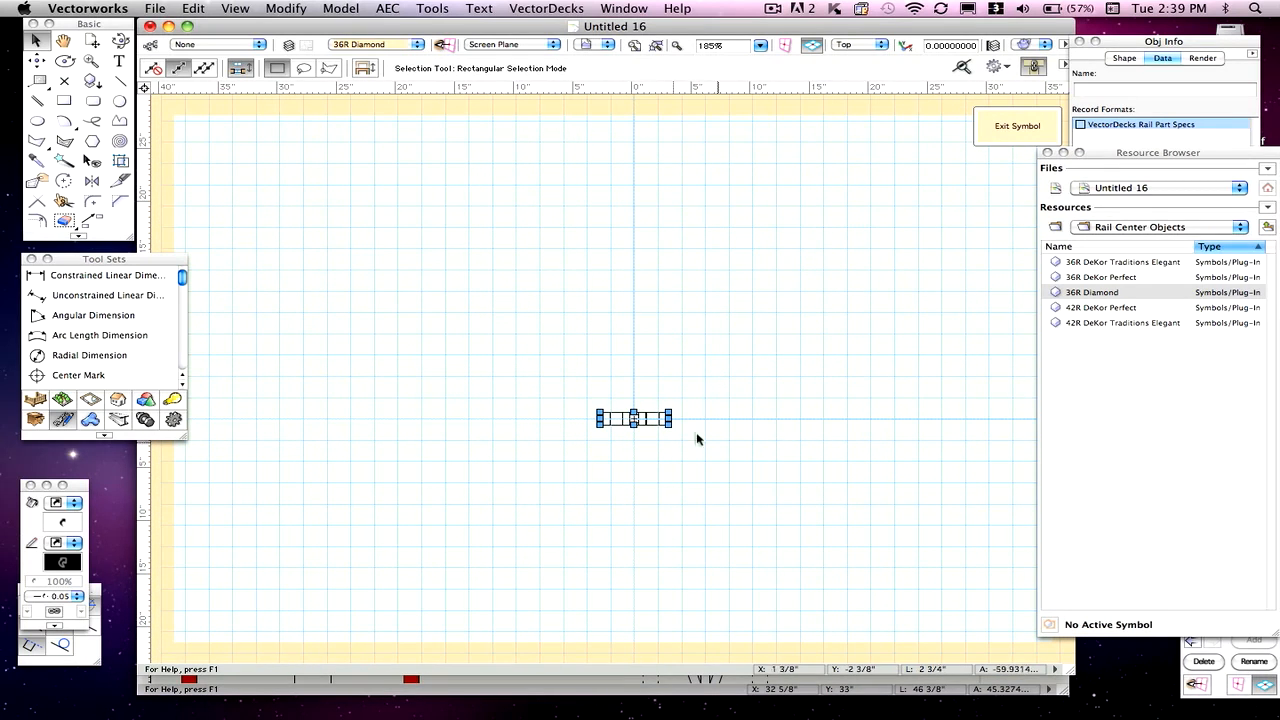
Check the gap between the diamond's lower end and the ground line with a temporary vertical dimension in Front view, and return to Top view.
click(851, 44)
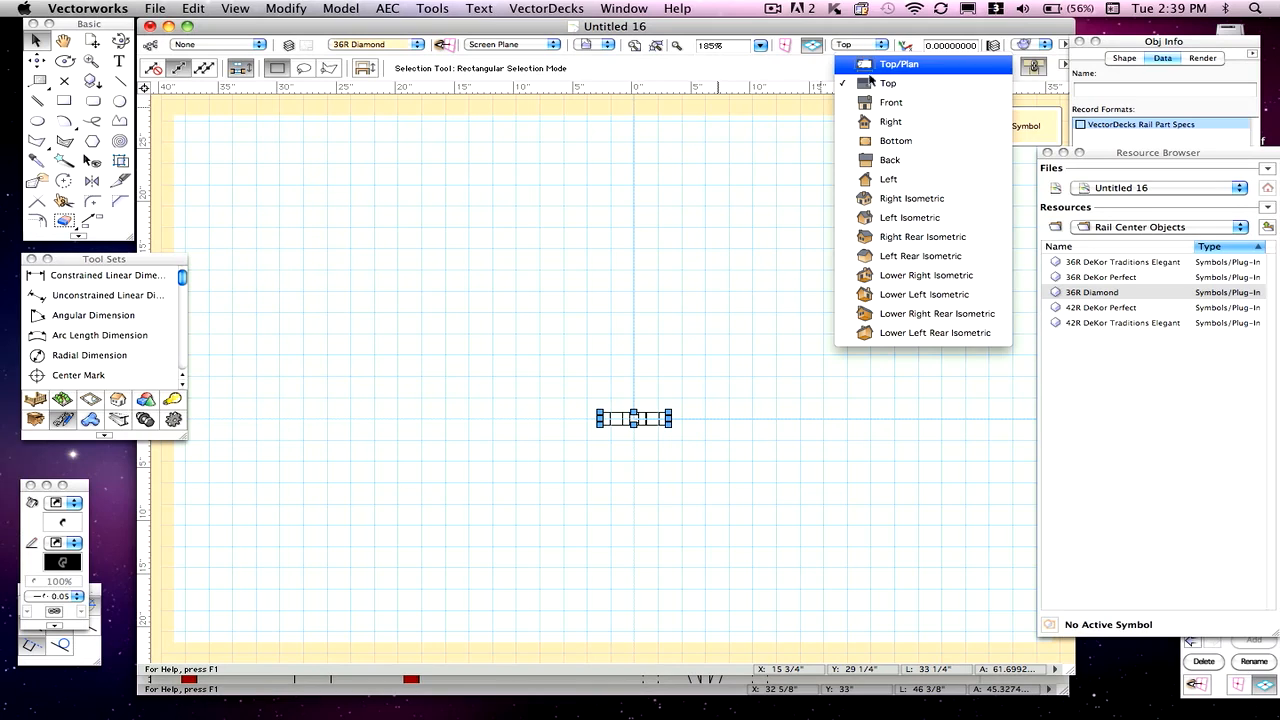
click(870, 100)
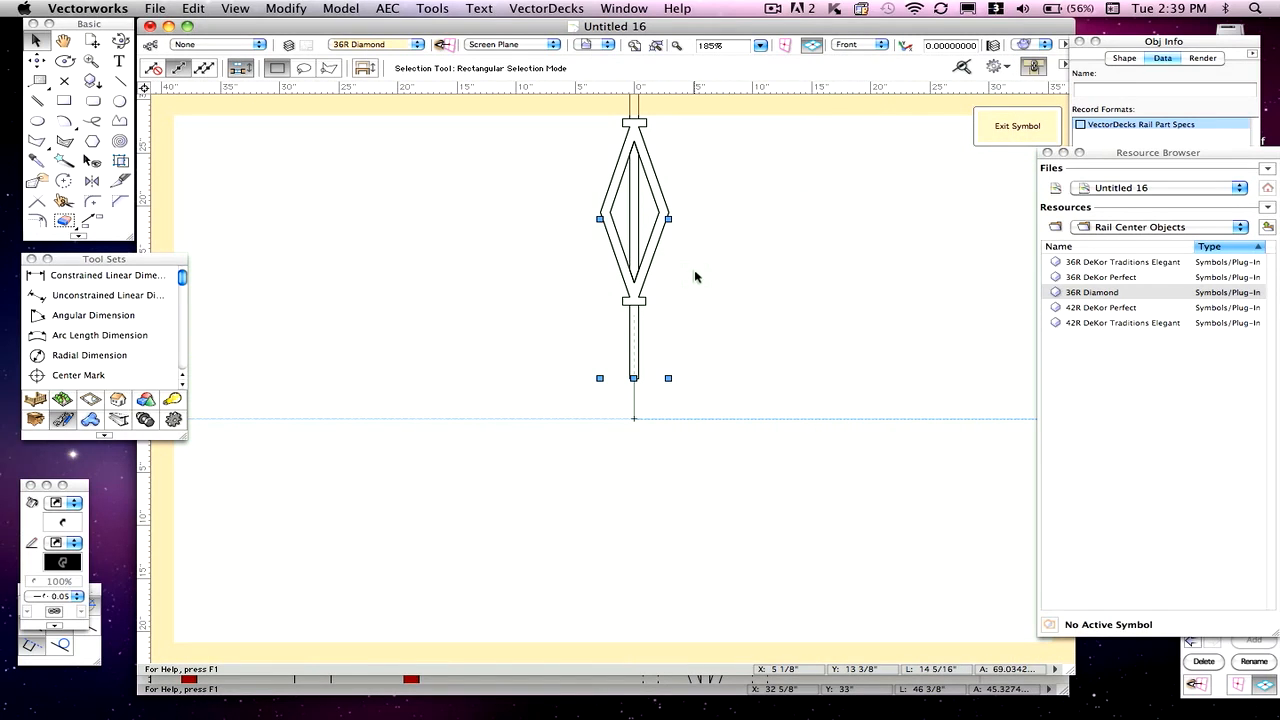
middle_drag(706, 243, 716, 329)
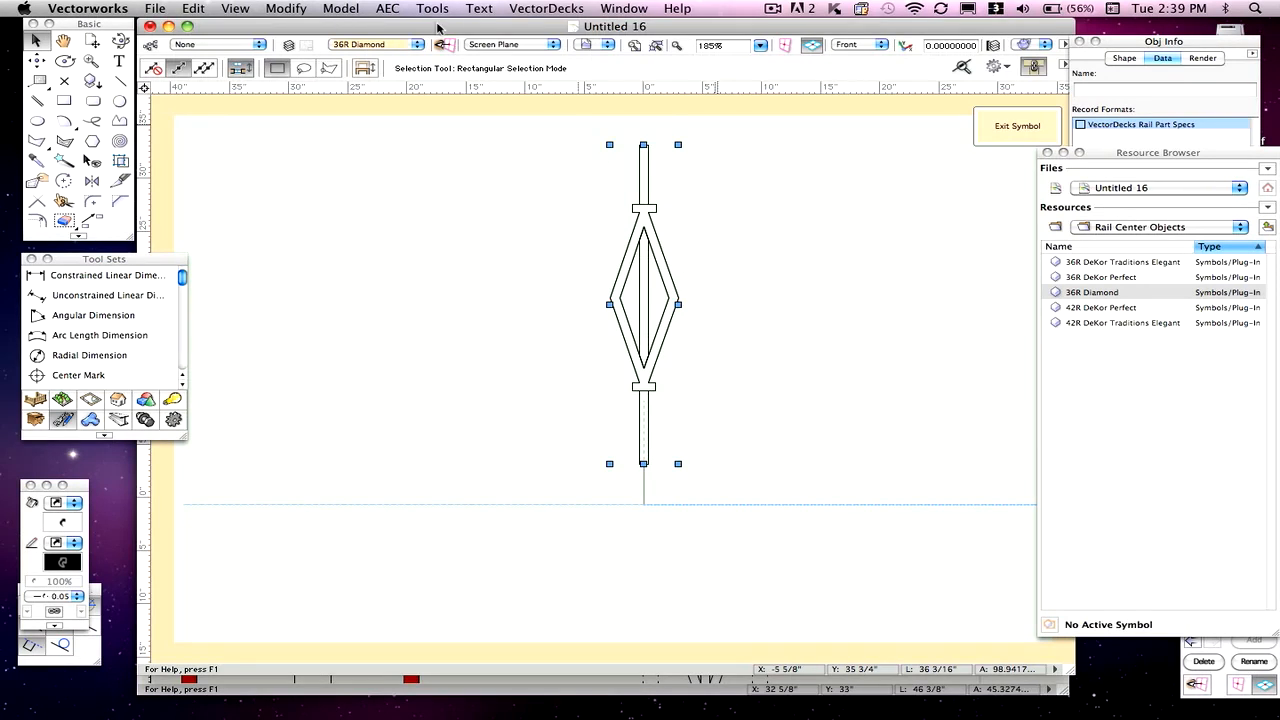
mouse_move(437, 27)
mouse_down()
mouse_move(885, 481)
mouse_move(885, 595)
mouse_move(661, 252)
mouse_move(437, 26)
mouse_up()
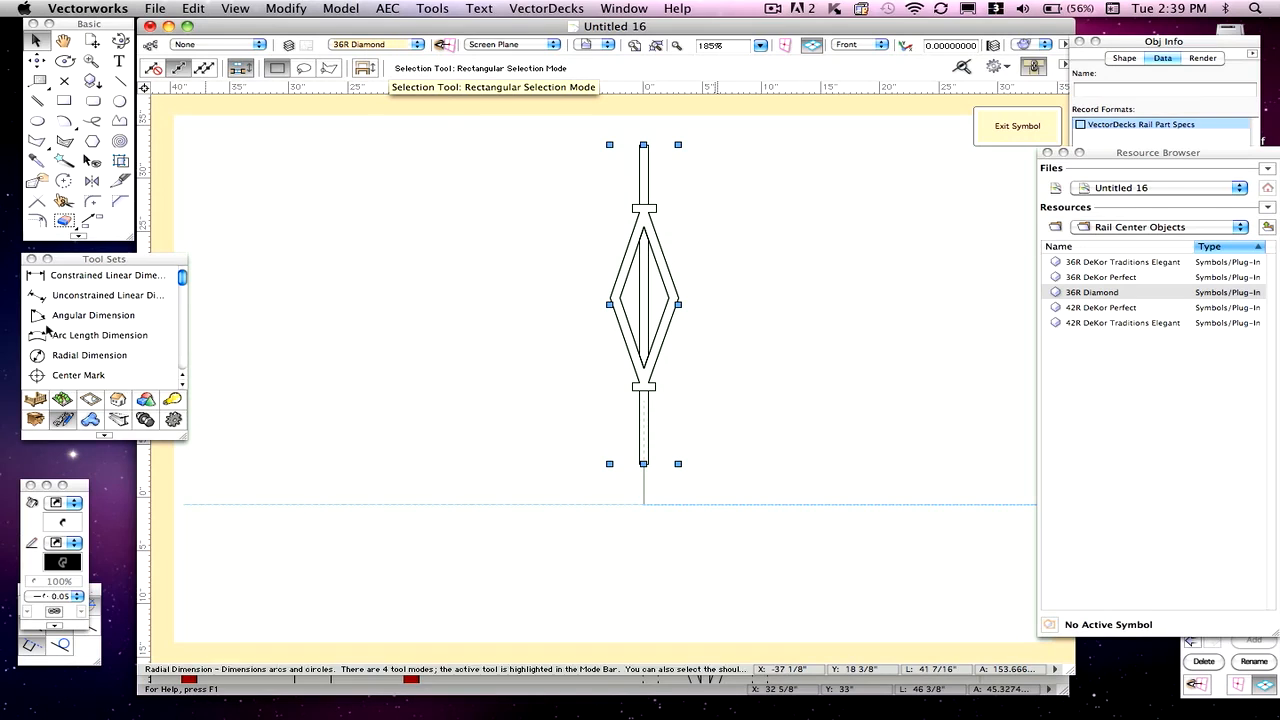
click(62, 276)
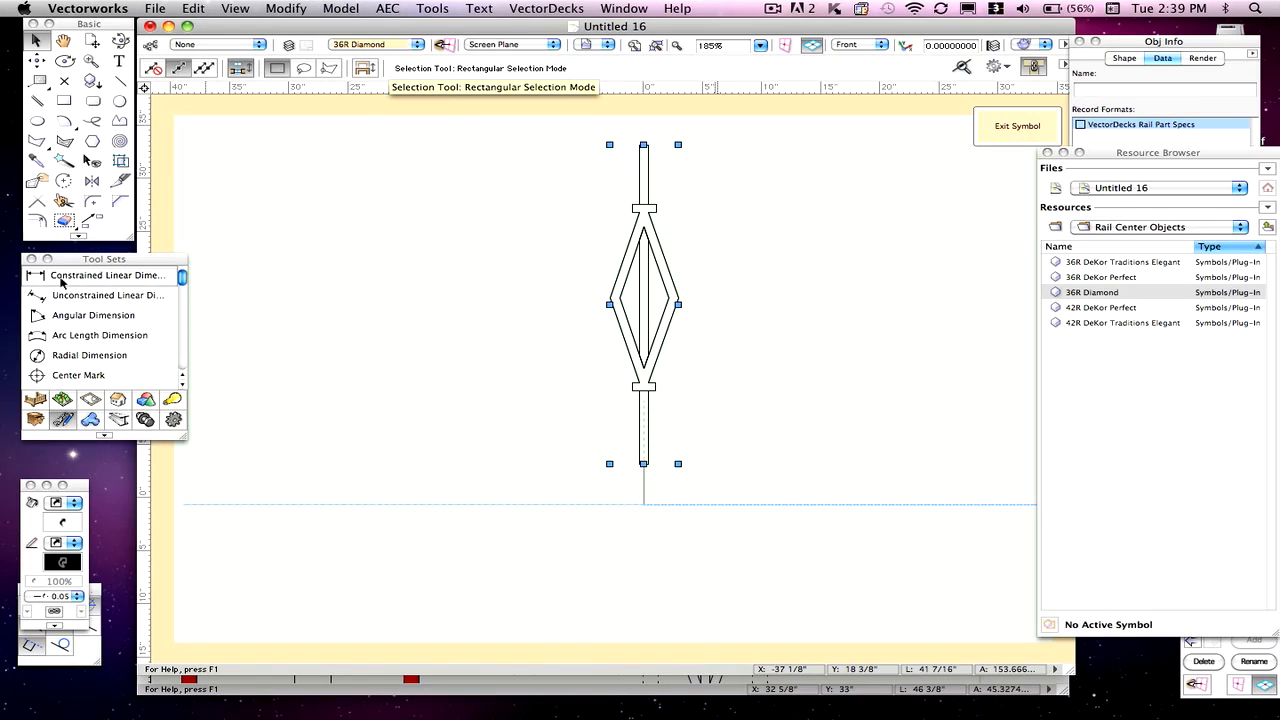
click(641, 463)
click(643, 503)
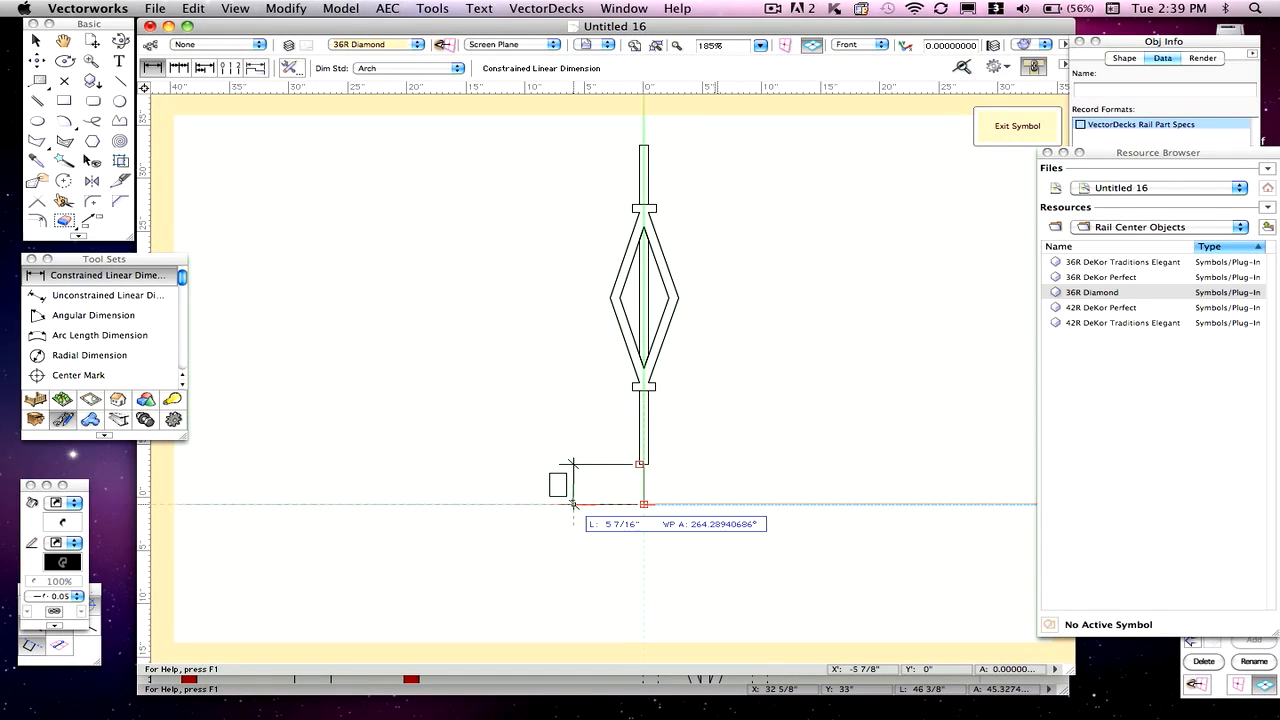
click(572, 503)
key(Delete)
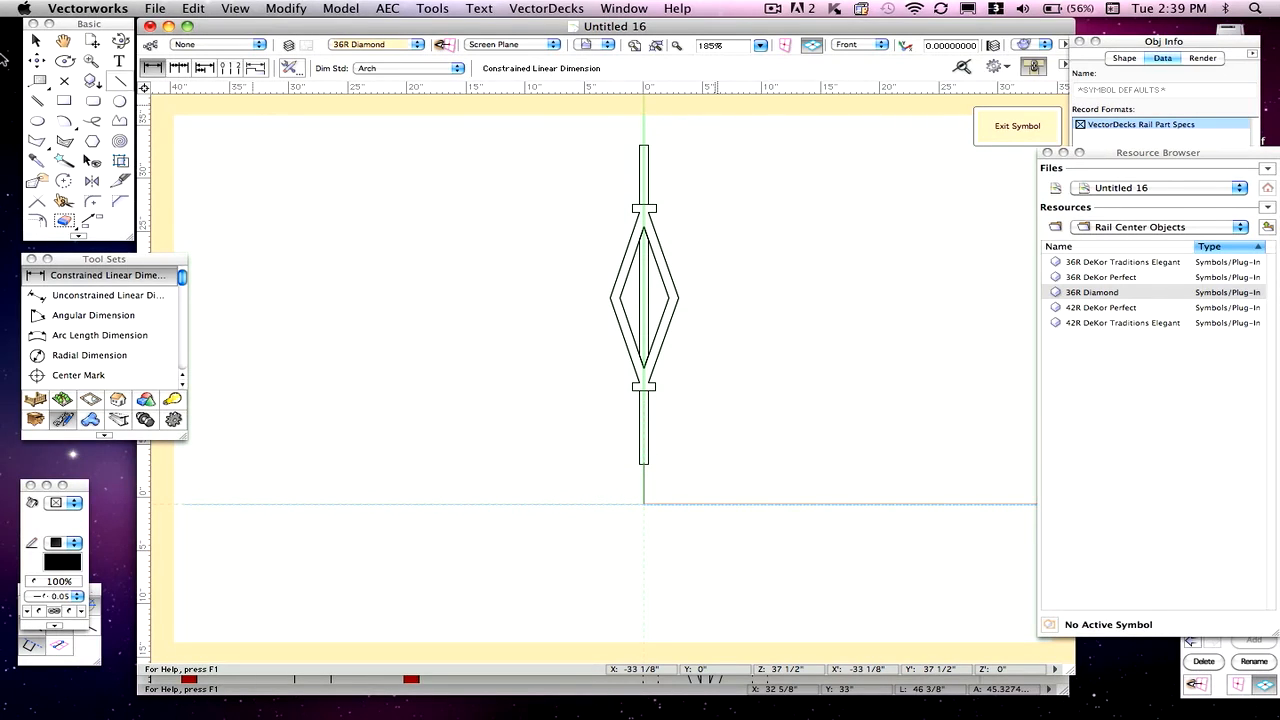
click(36, 40)
click(855, 53)
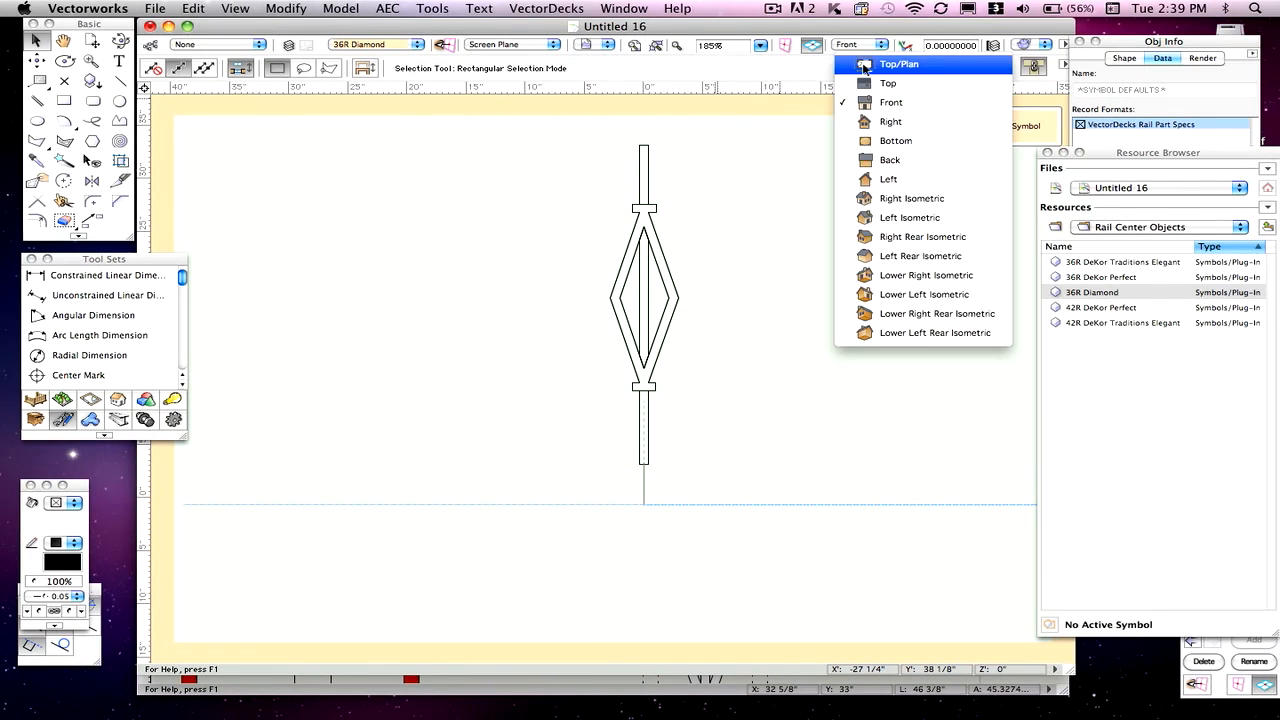
click(858, 86)
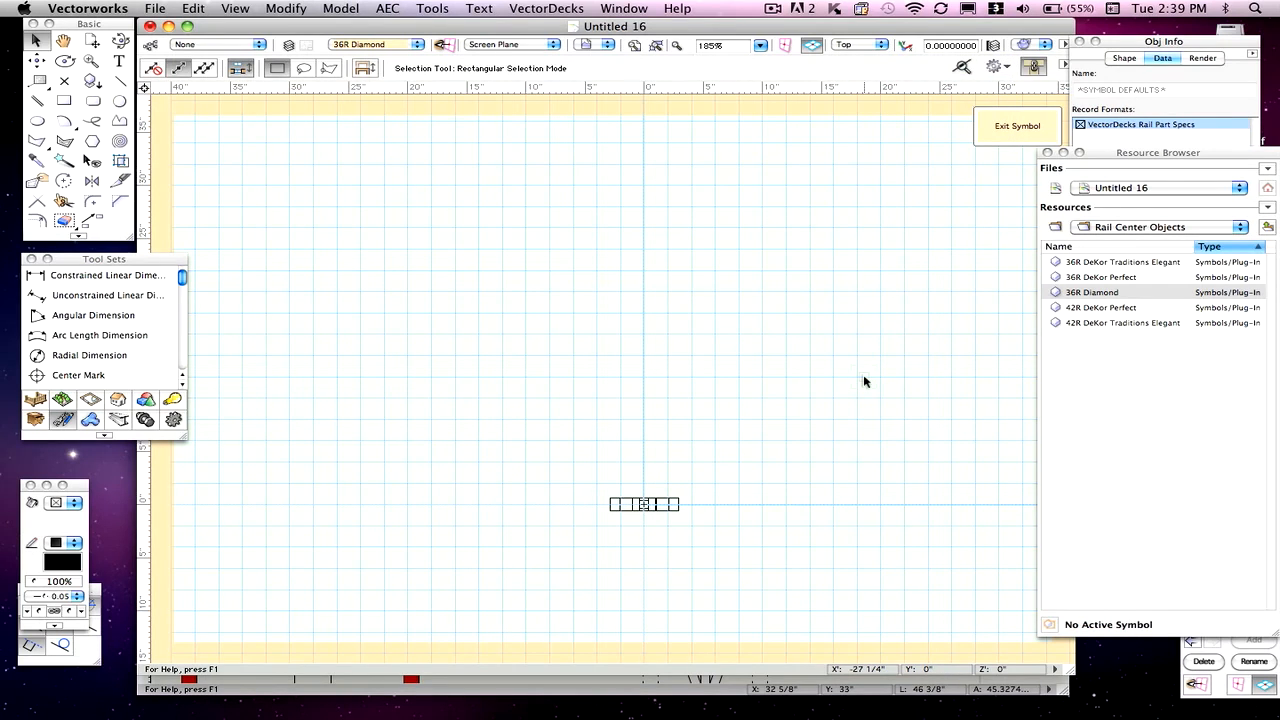
Reveal the symbol's record field defaults, examine the baluster spacing at the diamond elevation in Untitled 2, and return to Untitled 16.
click(1136, 44)
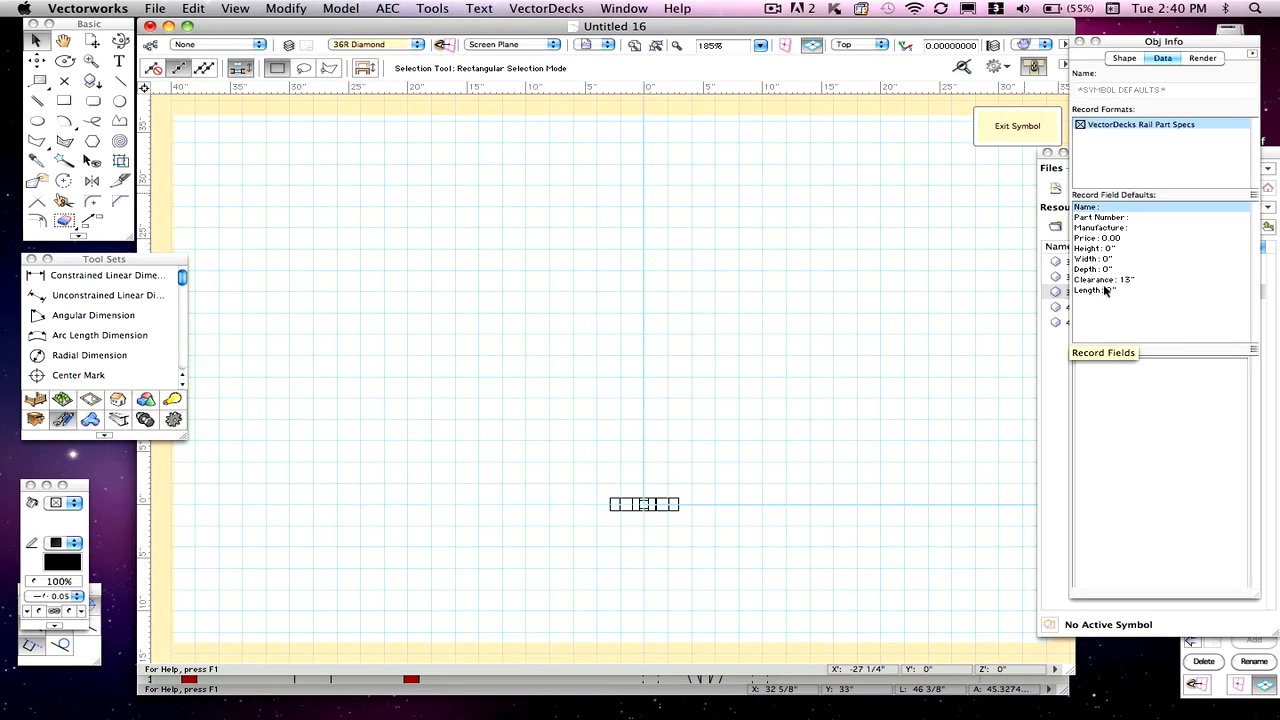
drag(442, 25, 570, 292)
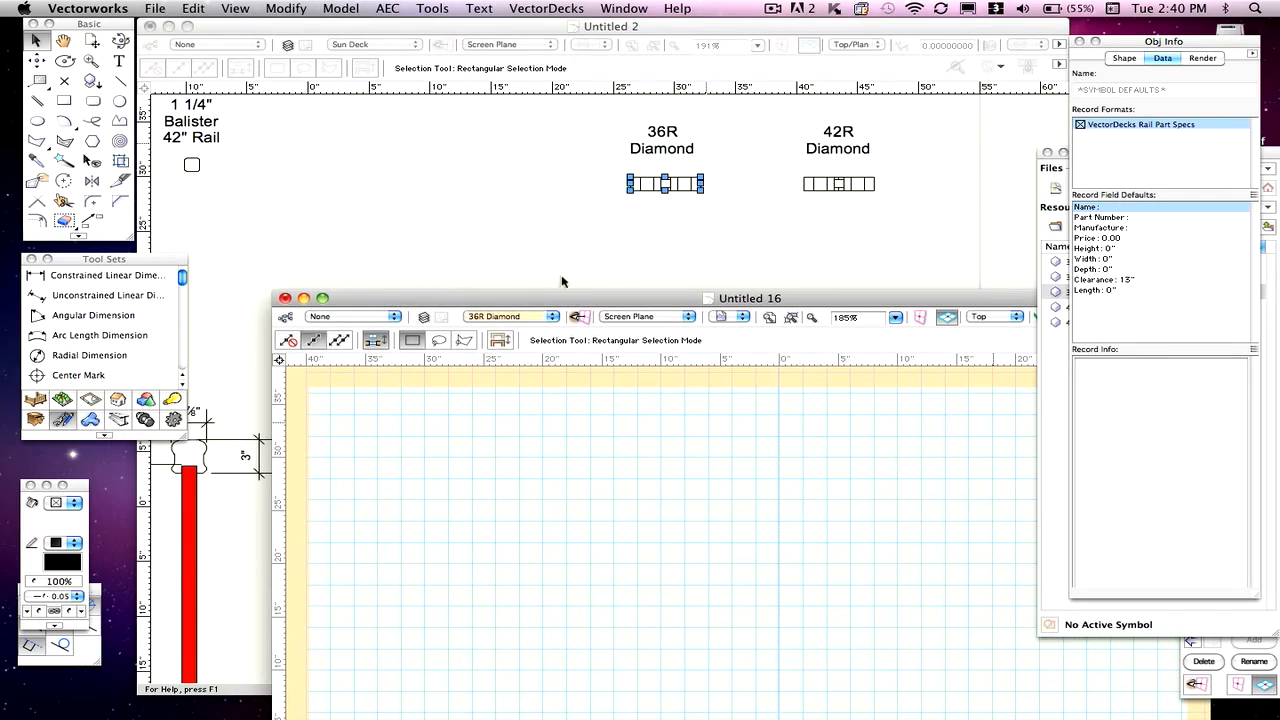
click(530, 254)
click(678, 277)
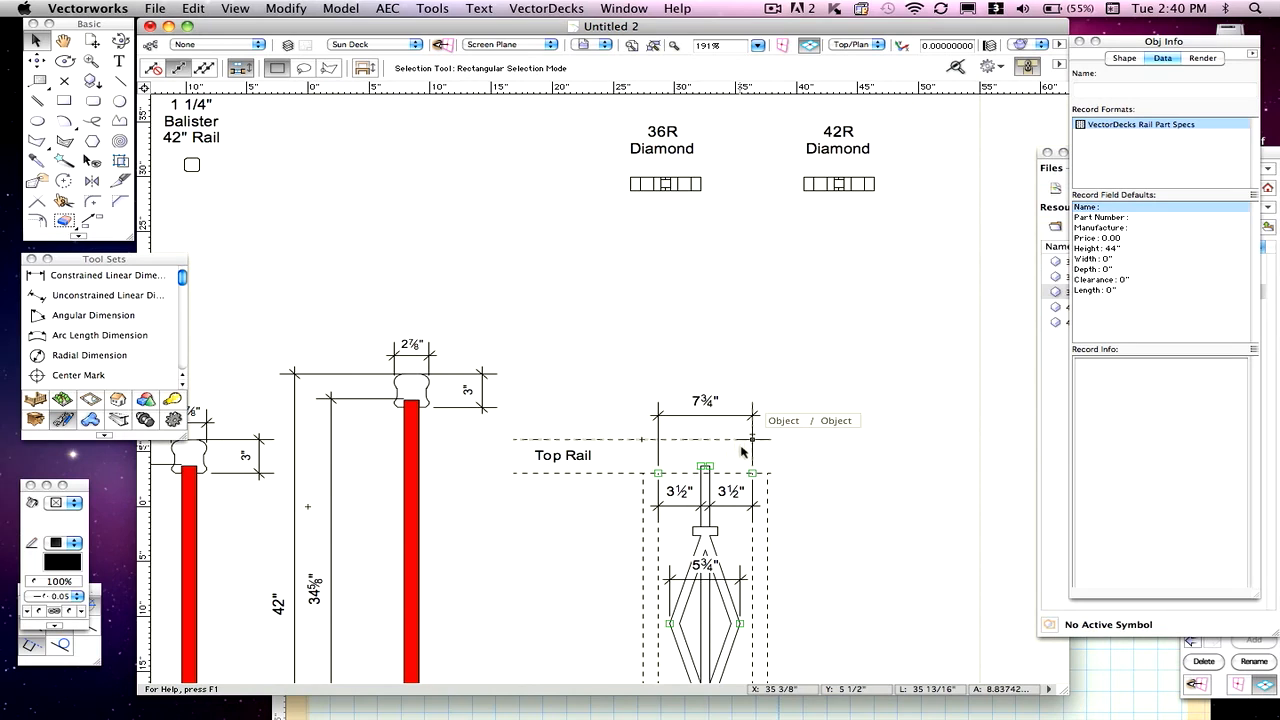
key(space)
scroll(728, 490, down, 5)
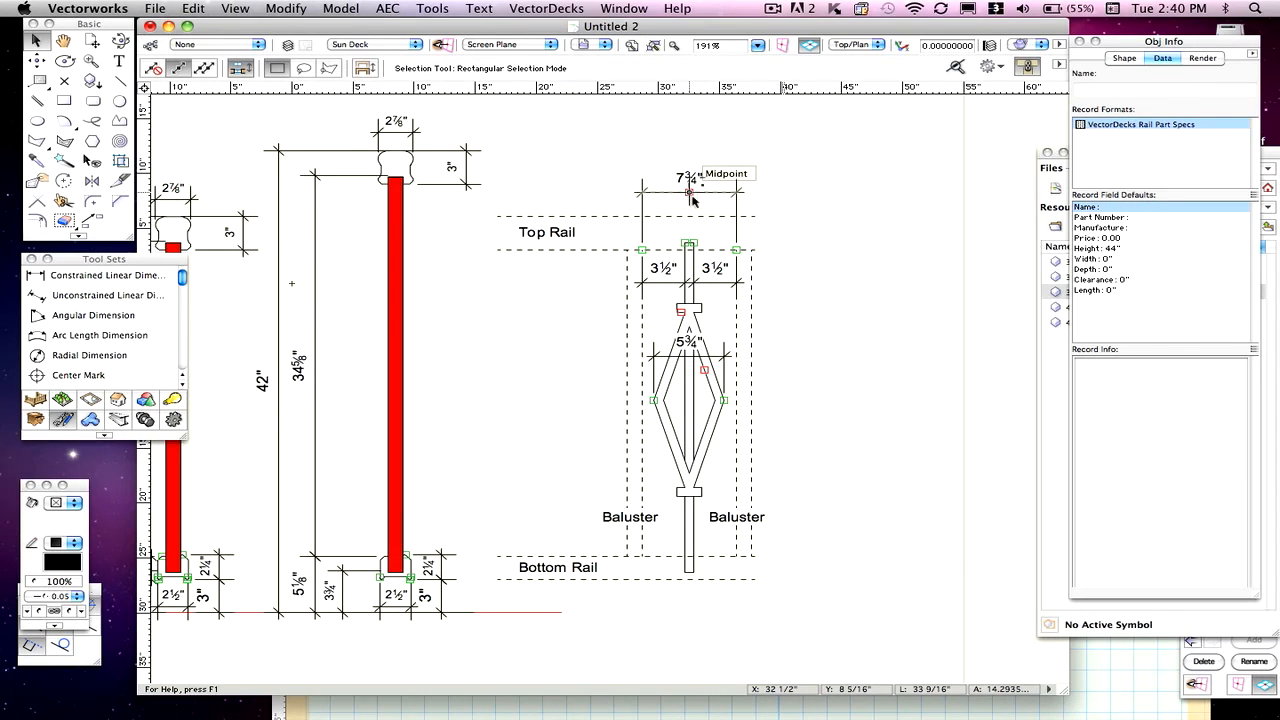
click(1079, 674)
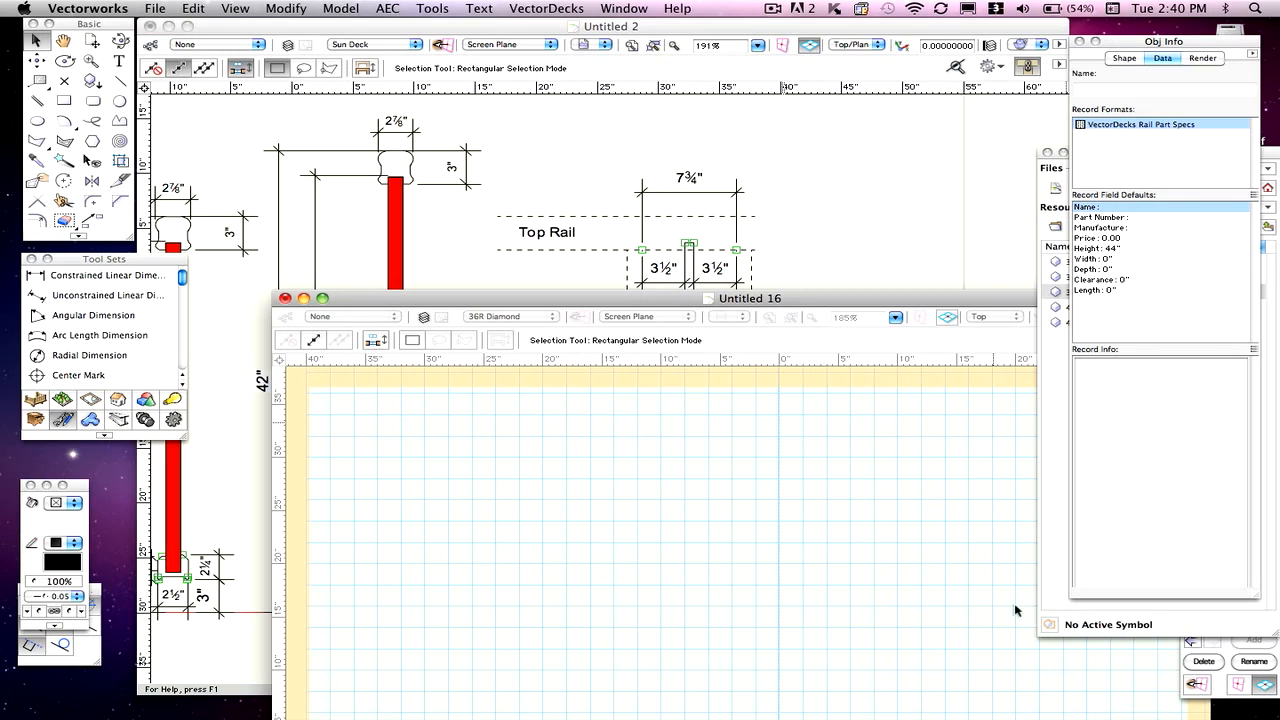
drag(625, 298, 485, 26)
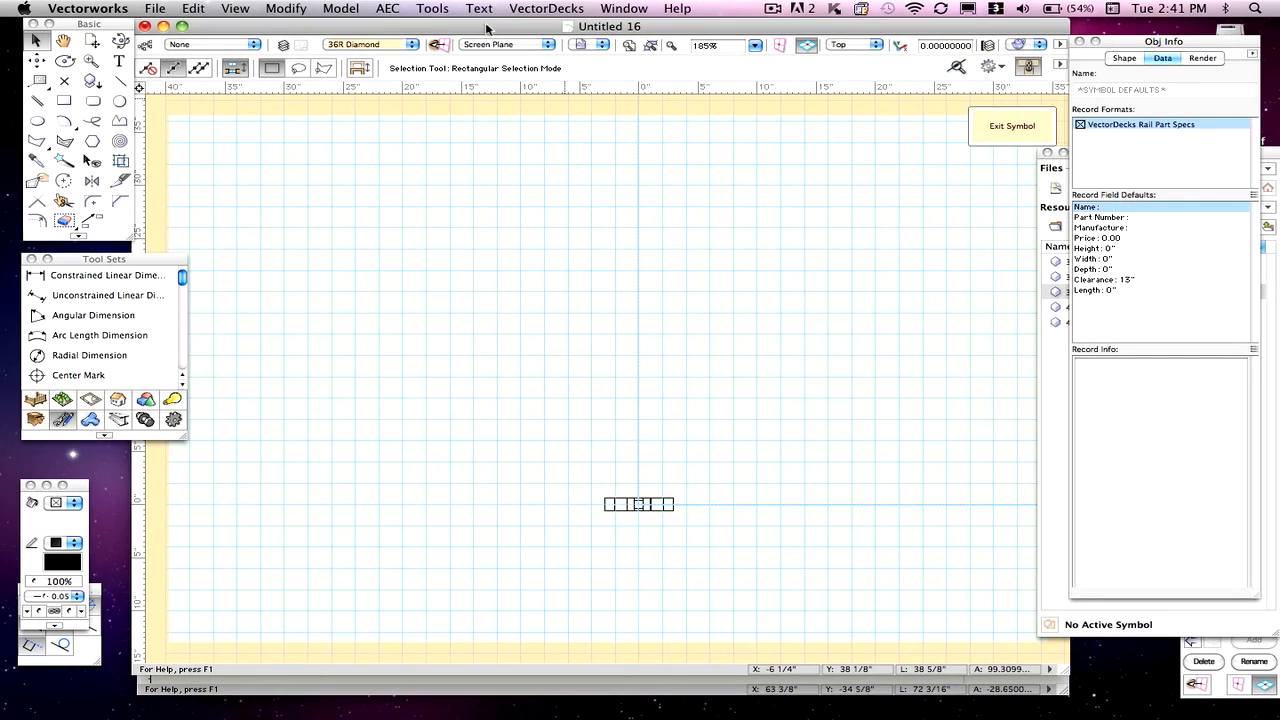
Set the Clearance default to 7.75 in the symbol's VectorDecks Rail Part Specs record and exit the symbol.
click(1100, 283)
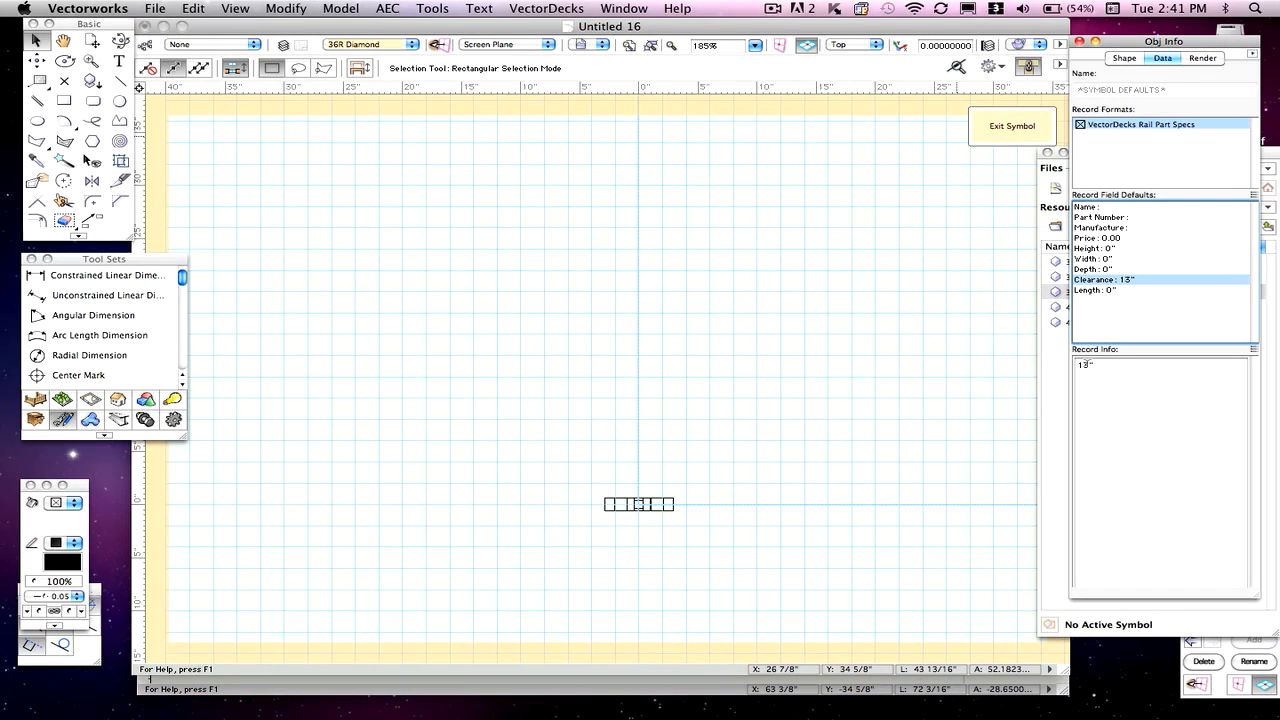
click(1093, 365)
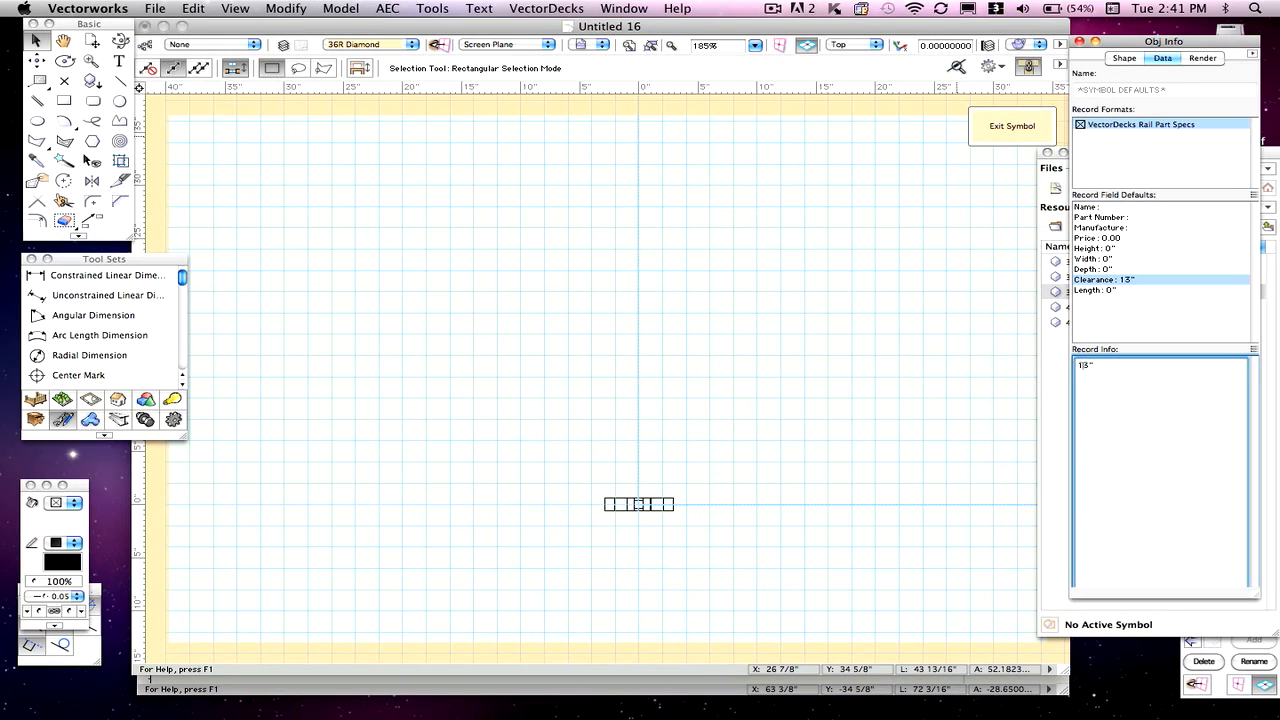
triple_click(1086, 365)
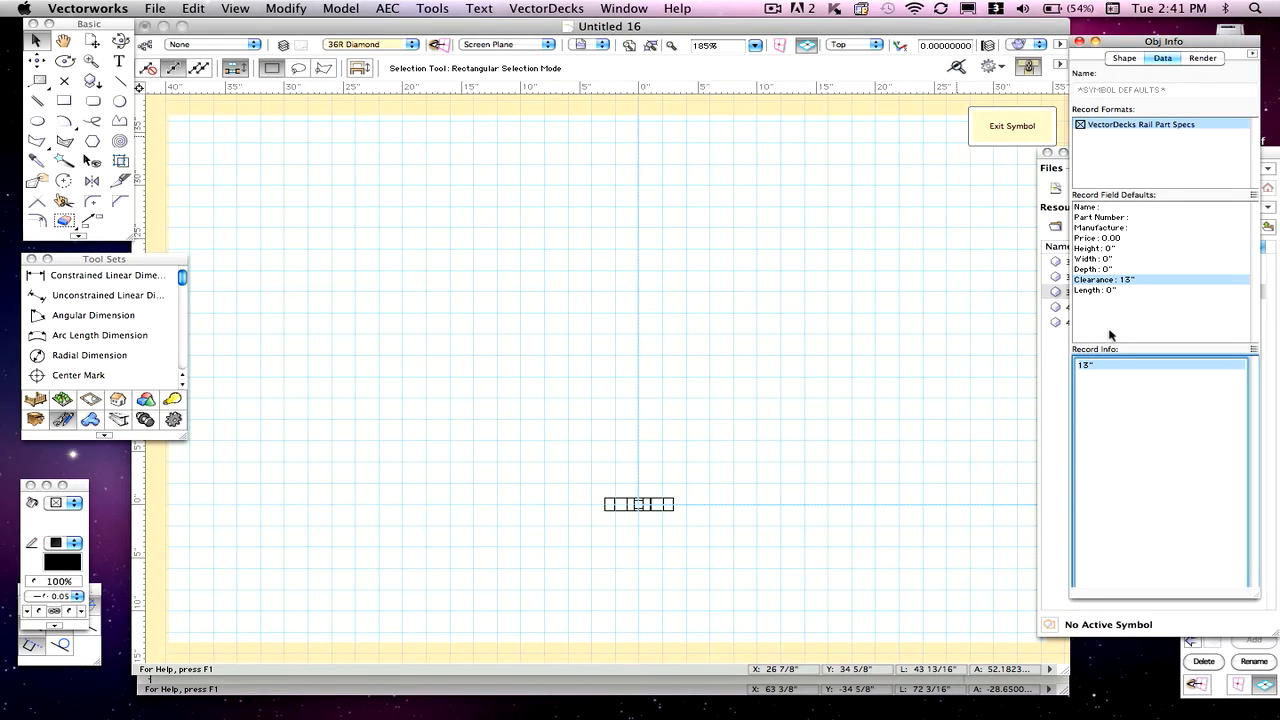
text(7.75)
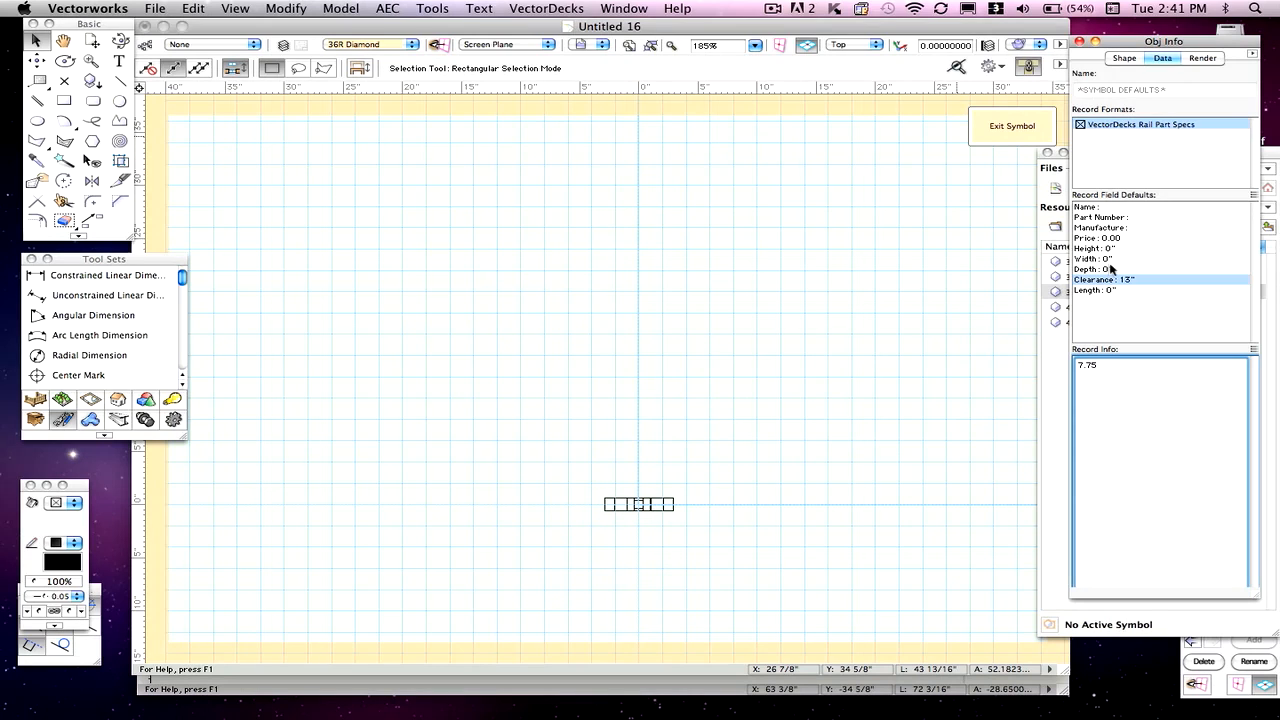
click(1111, 268)
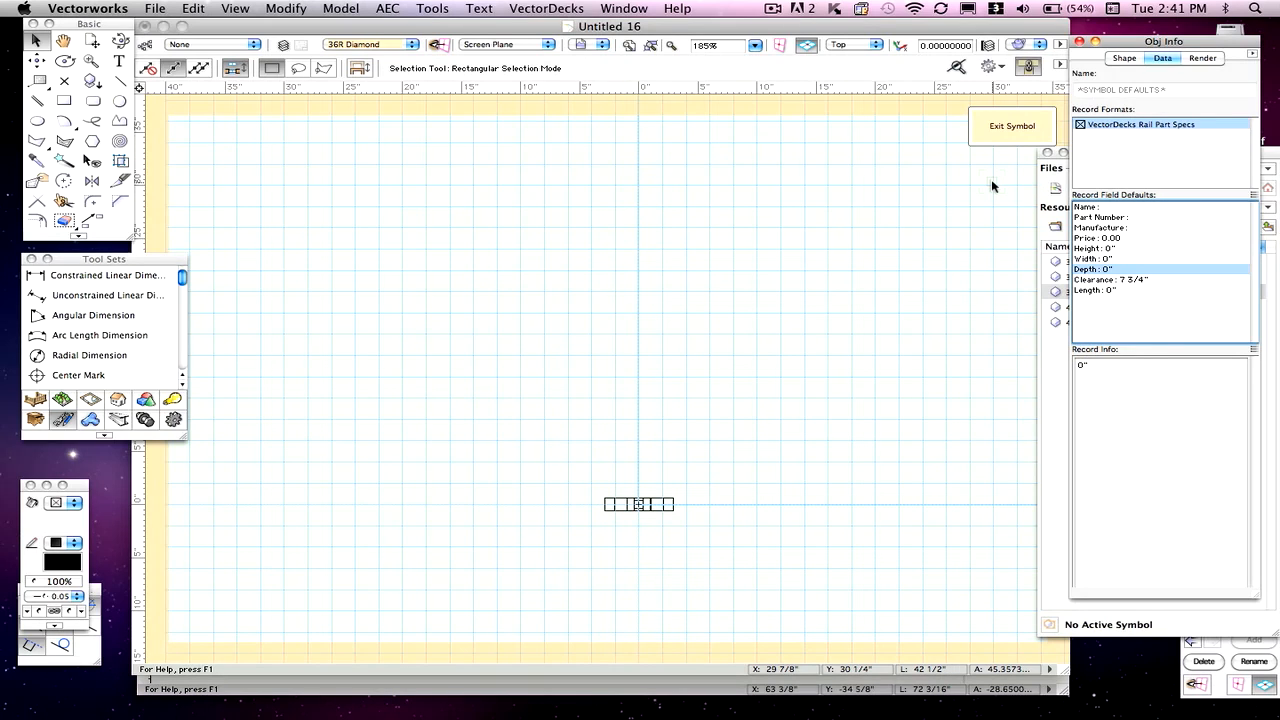
click(1001, 138)
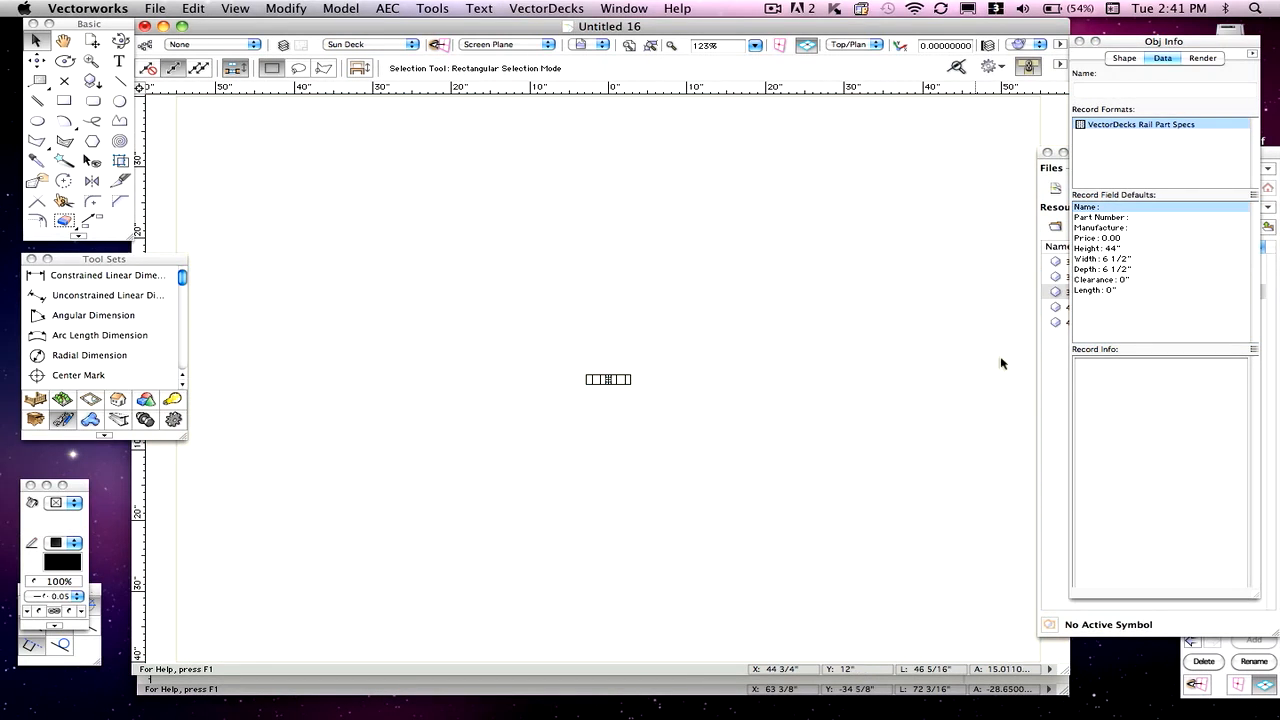
click(1052, 389)
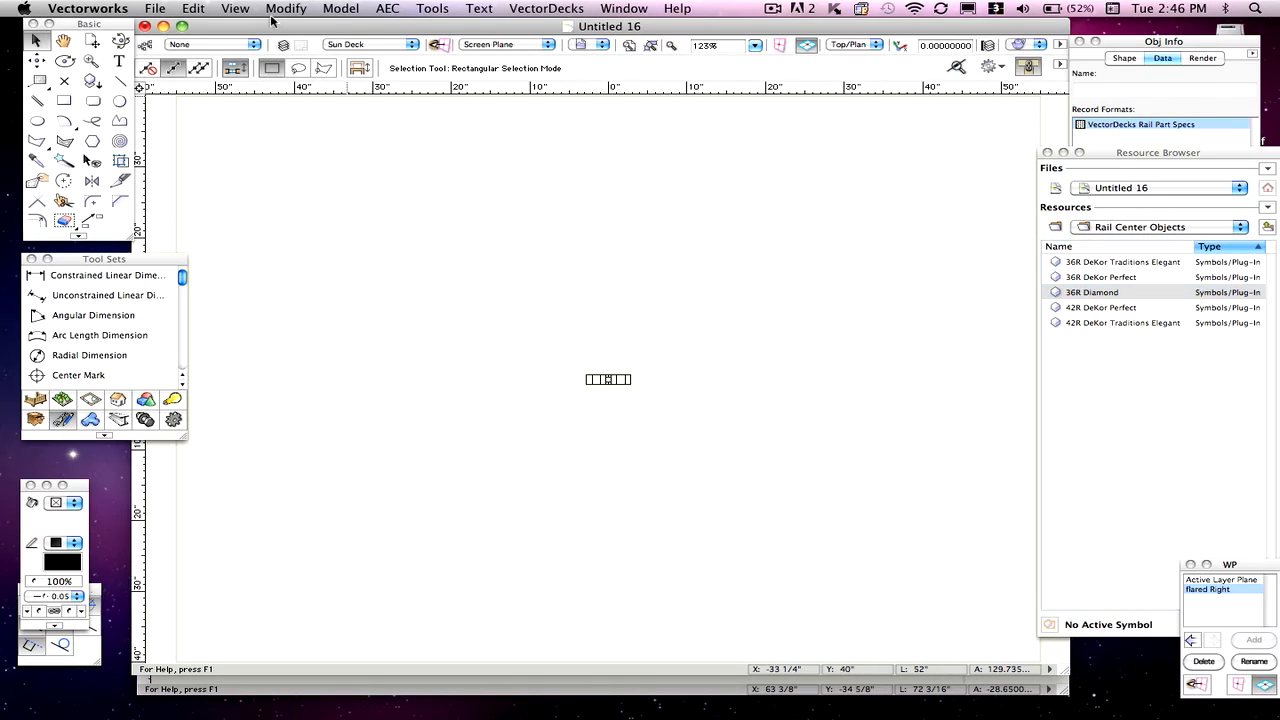
Copy the 42R Diamond object from the Untitled 2 drawing and return to Untitled 16.
click(285, 8)
click(253, 27)
drag(253, 25, 357, 235)
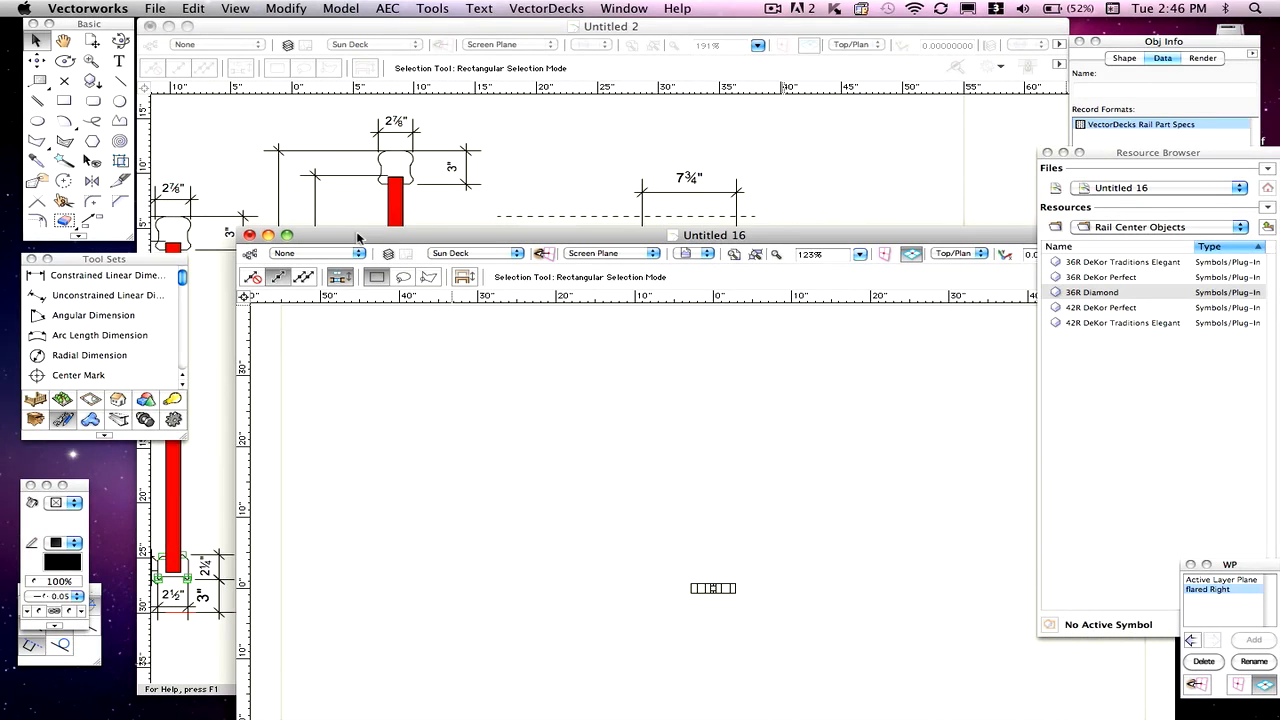
click(490, 150)
key(space)
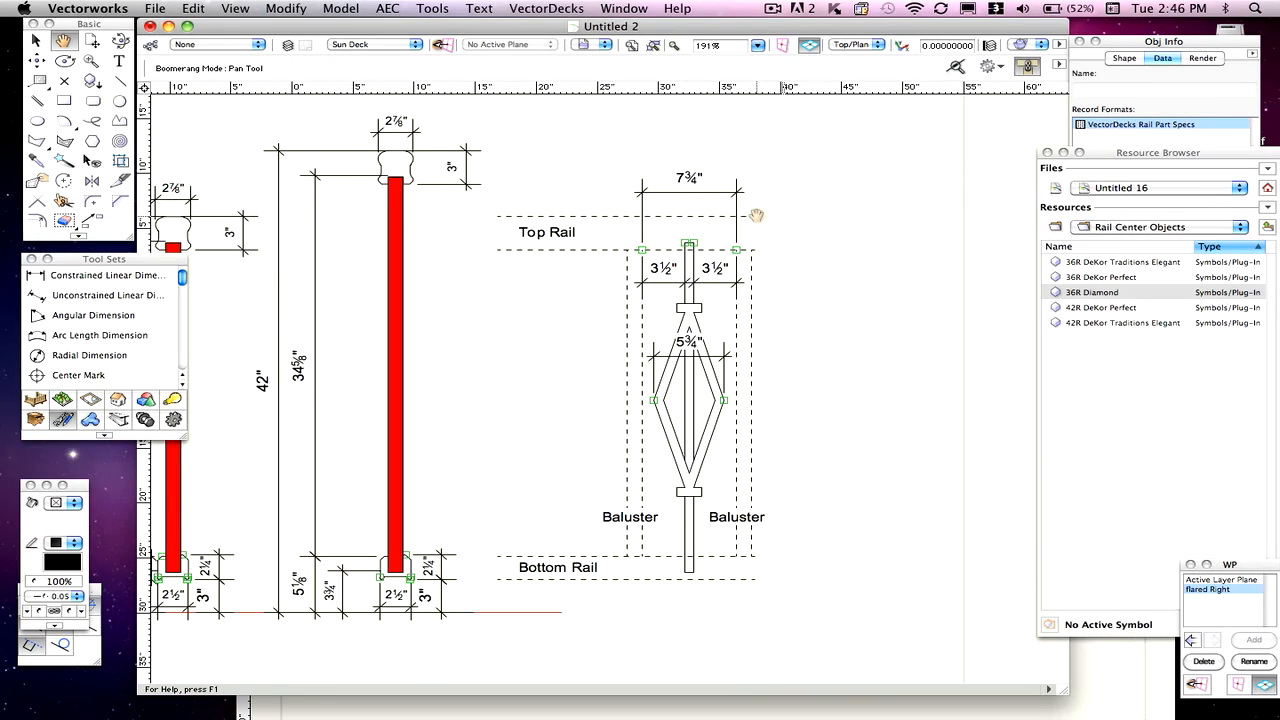
drag(758, 215, 690, 462)
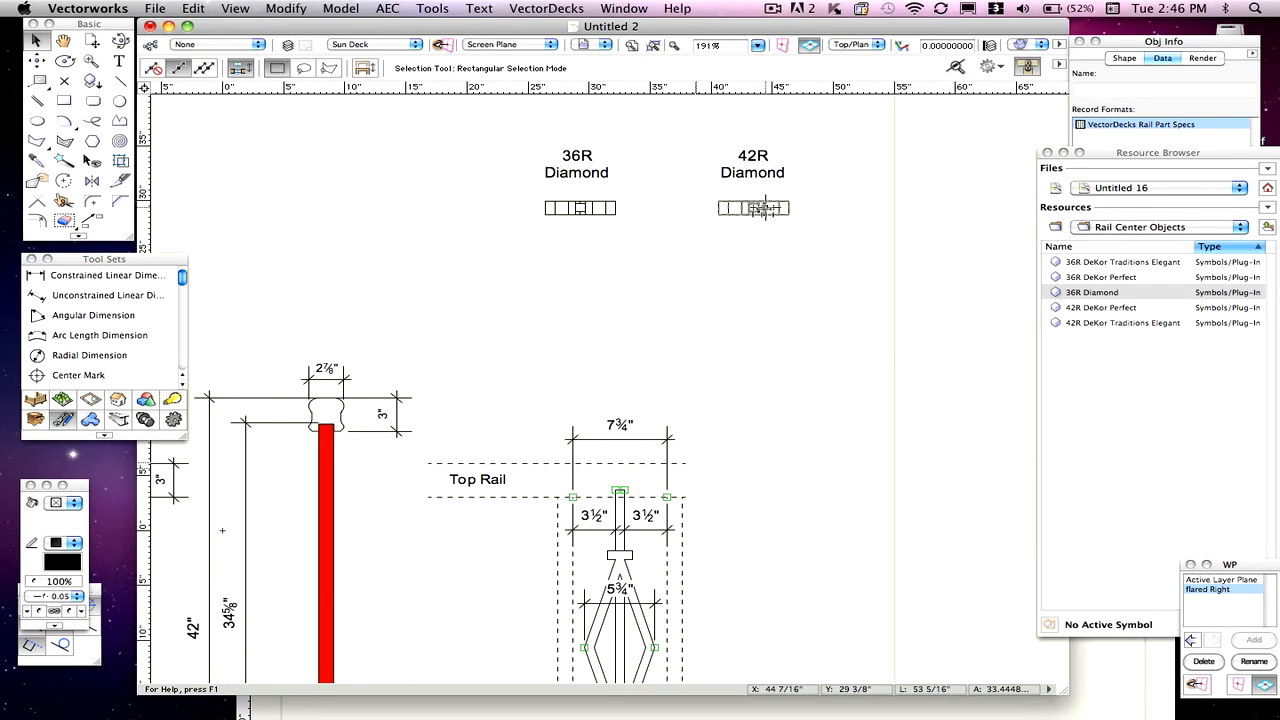
click(765, 207)
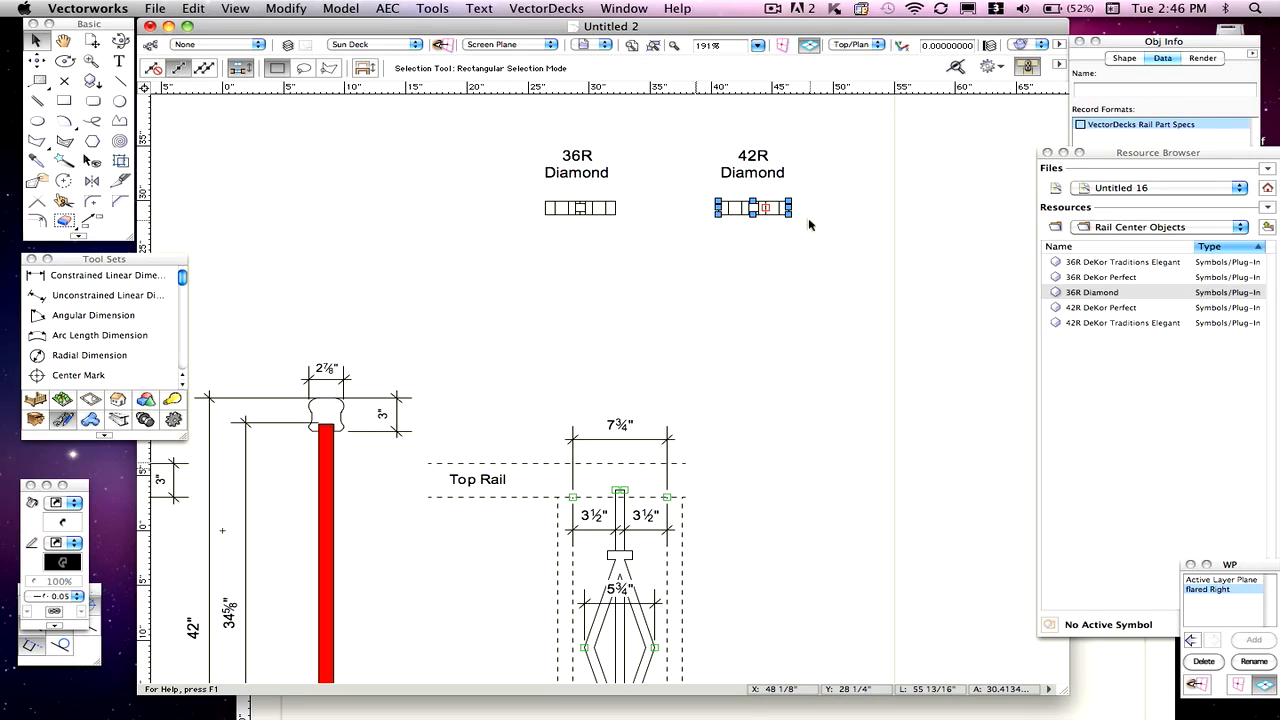
click(1089, 675)
drag(515, 236, 413, 27)
Replace the existing diamond in the drawing with the pasted 42R Diamond object and move its center onto the origin.
drag(674, 349, 530, 420)
key(Delete)
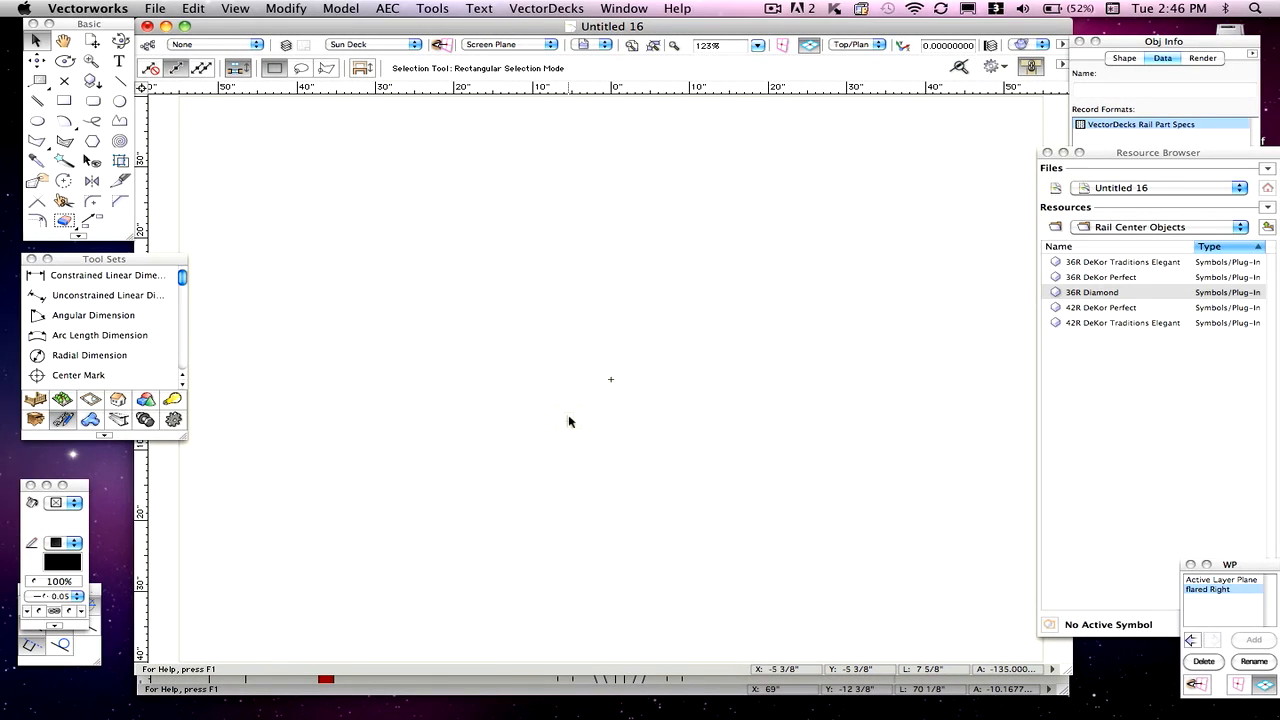
key(super+z)
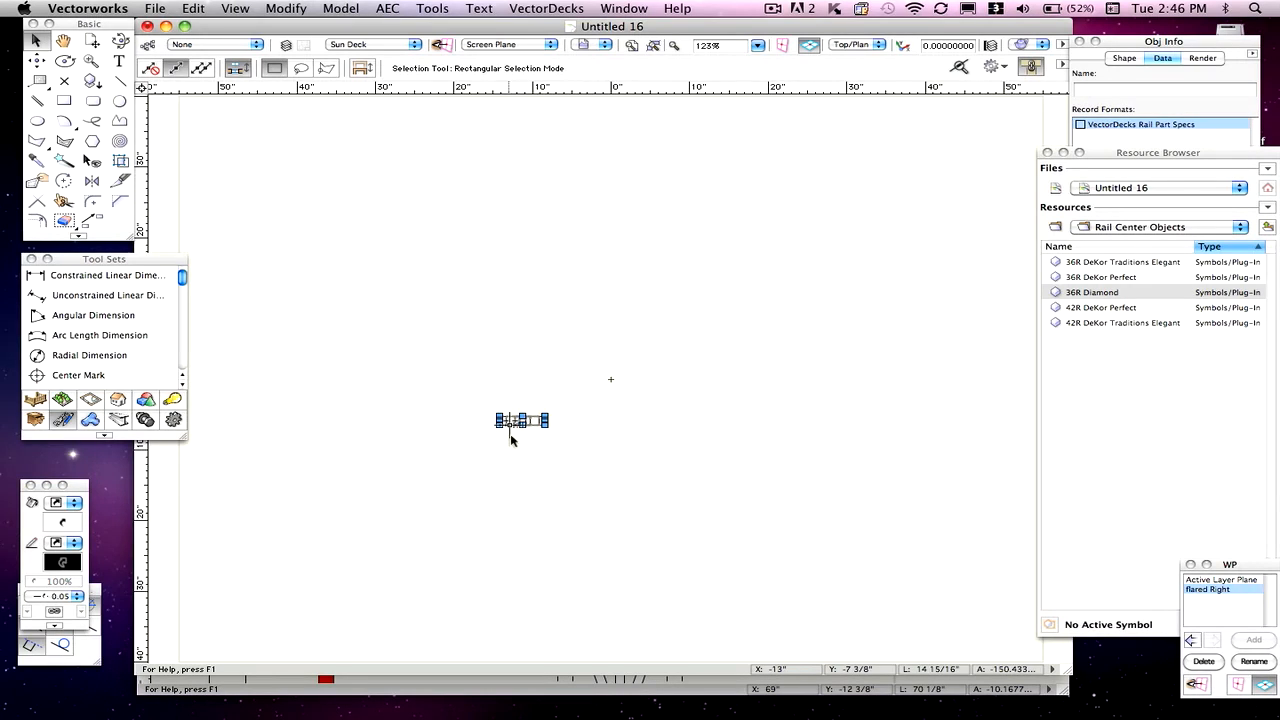
scroll(514, 434, up, 2)
drag(527, 412, 659, 350)
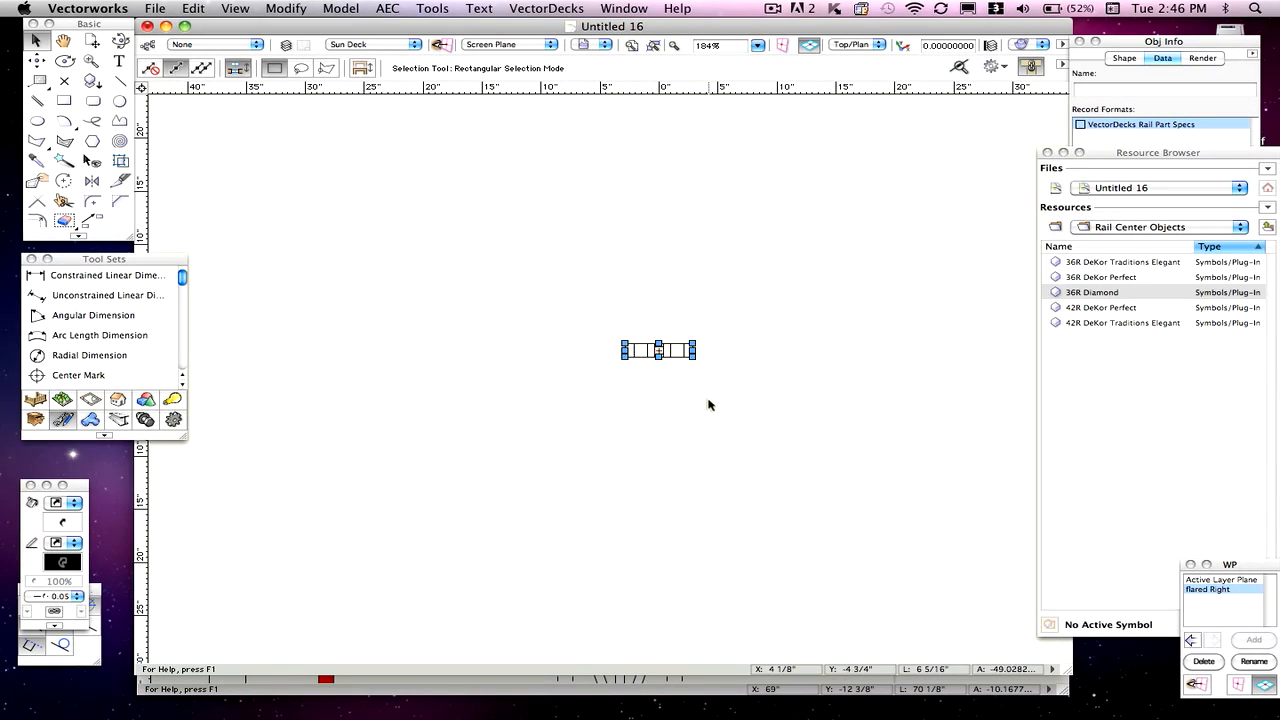
Duplicate the 36R Diamond symbol under the name 42R Diamond.
click(1082, 297)
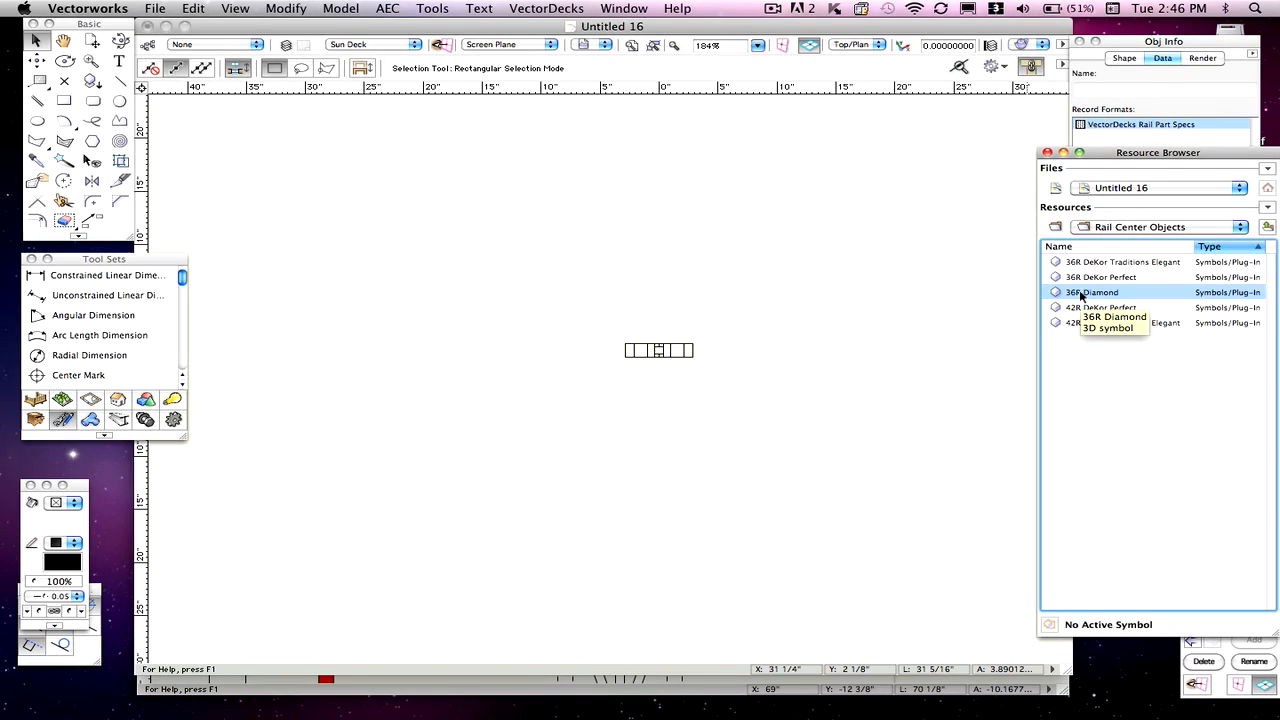
right_click(1079, 296)
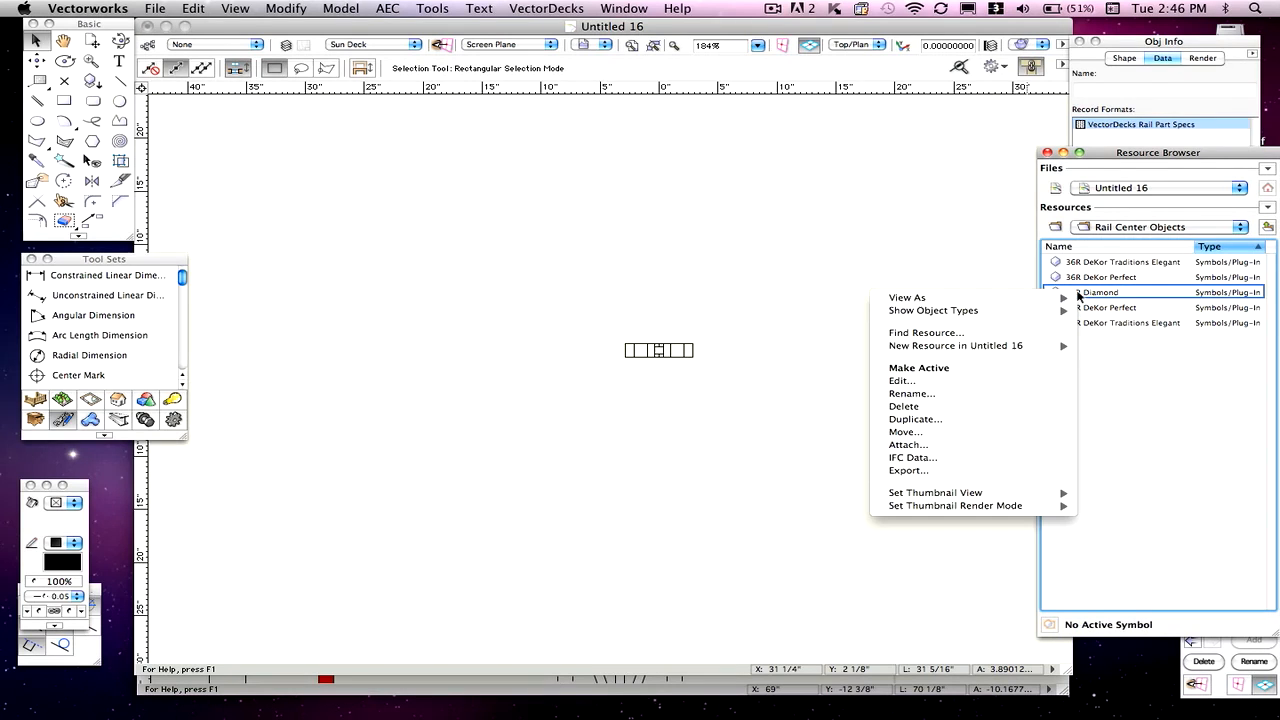
click(986, 420)
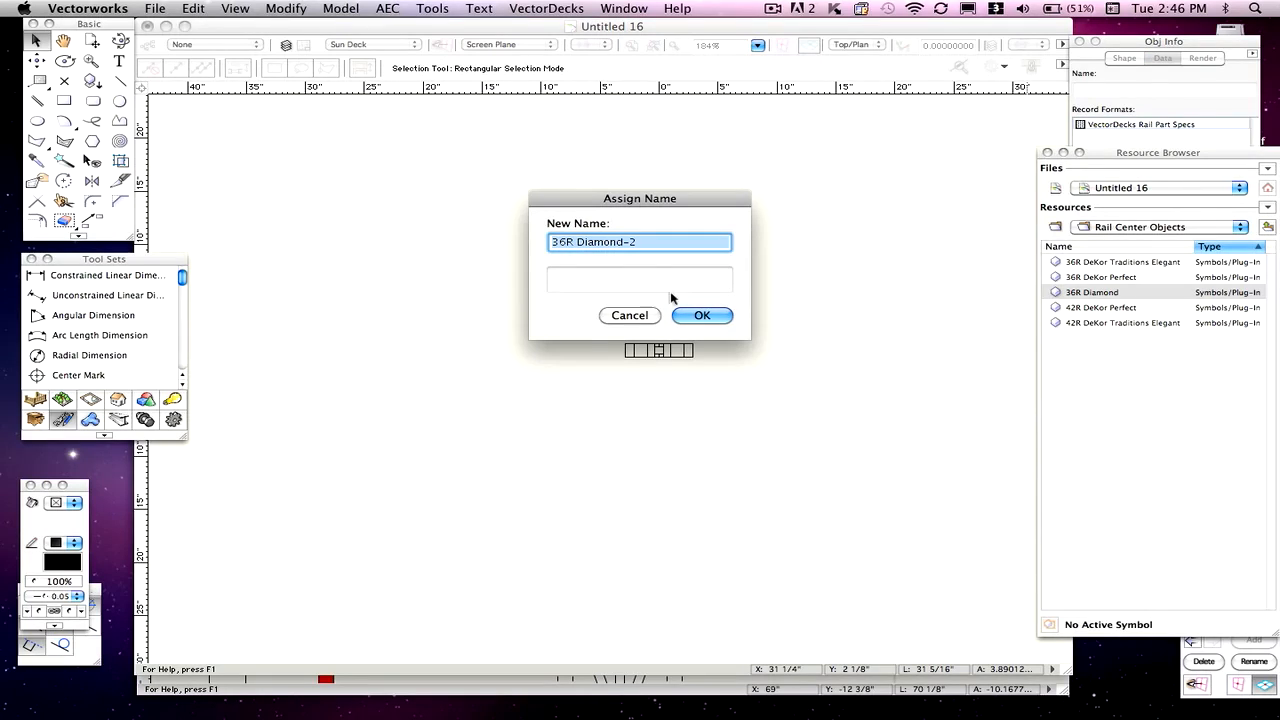
click(562, 241)
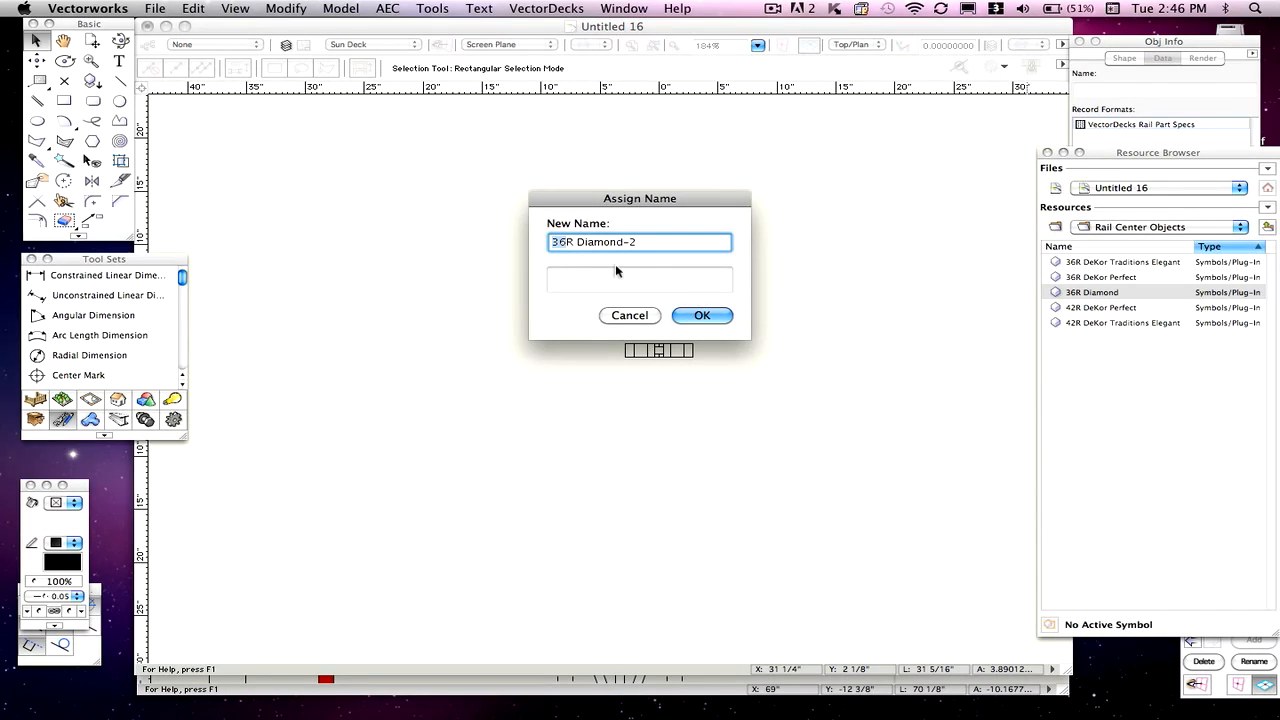
key(BackSpace)
key(BackSpace)
text(42)
drag(623, 241, 660, 274)
key(BackSpace)
click(704, 315)
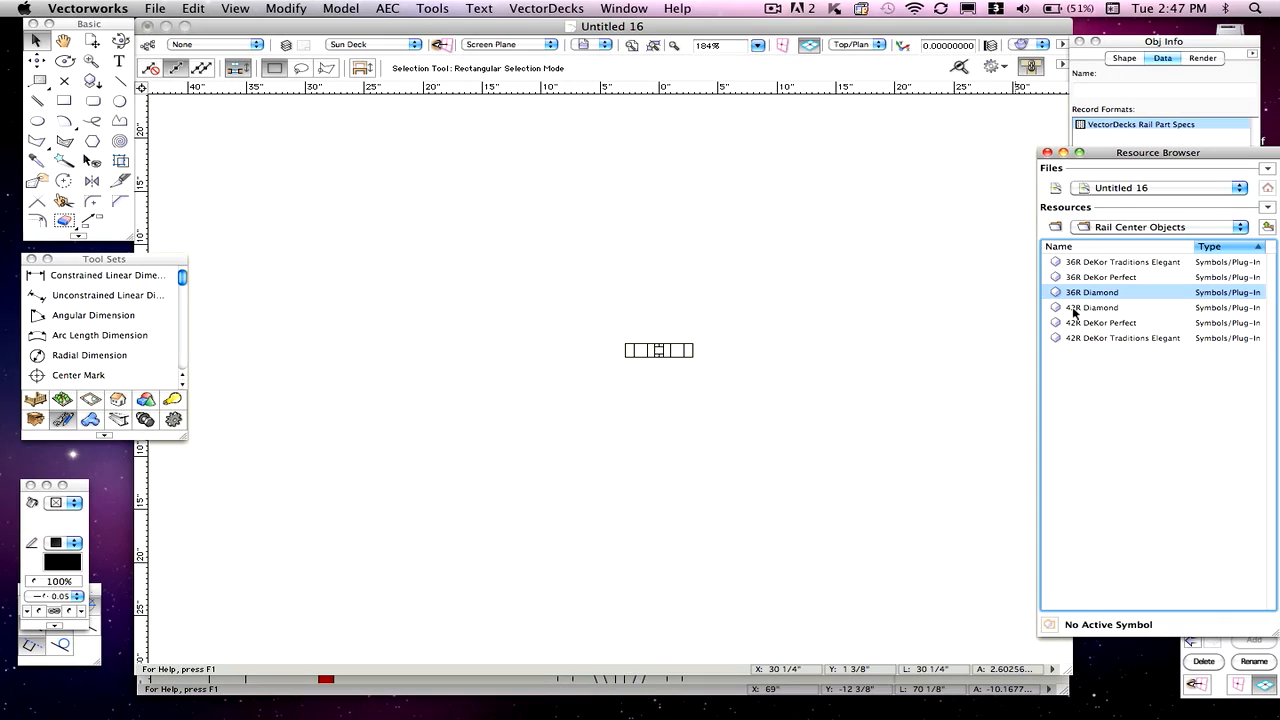
Copy the 42R diamond object in the drawing and open the 3D component of the 42R Diamond symbol for editing.
mouse_move(1073, 312)
mouse_down()
mouse_move(1078, 326)
mouse_move(694, 377)
mouse_move(660, 350)
mouse_up()
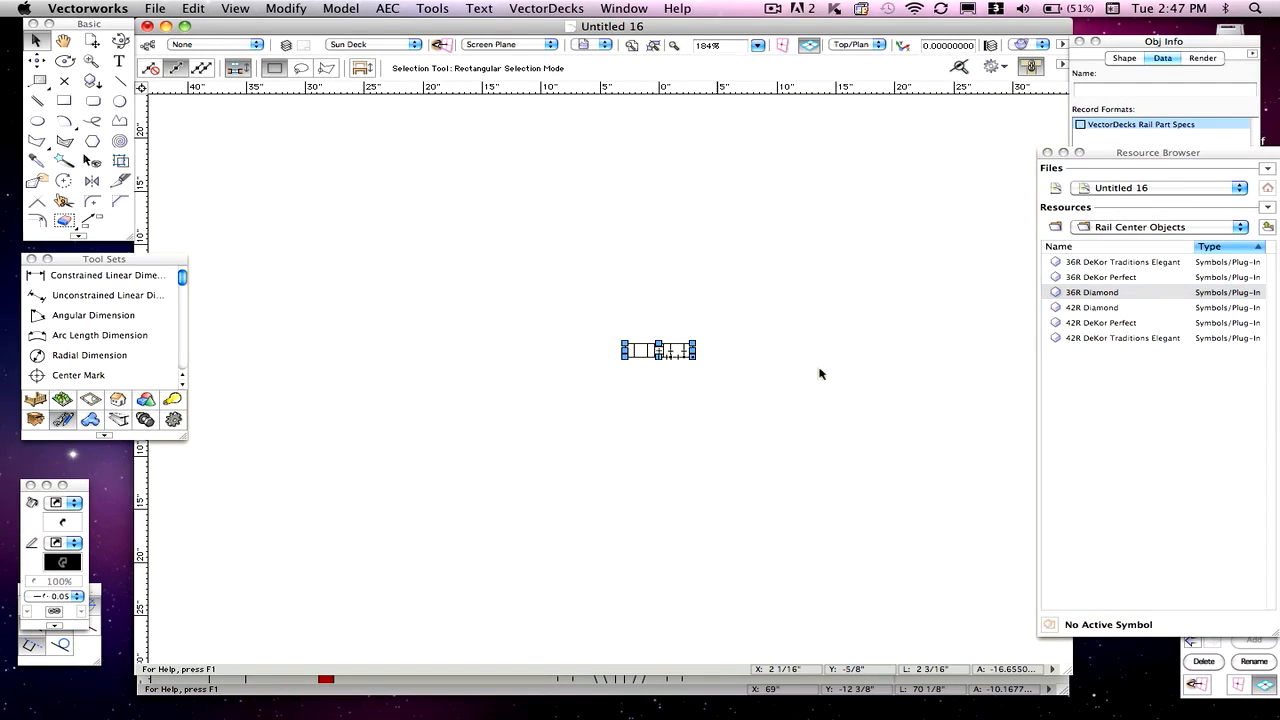
right_click(1090, 310)
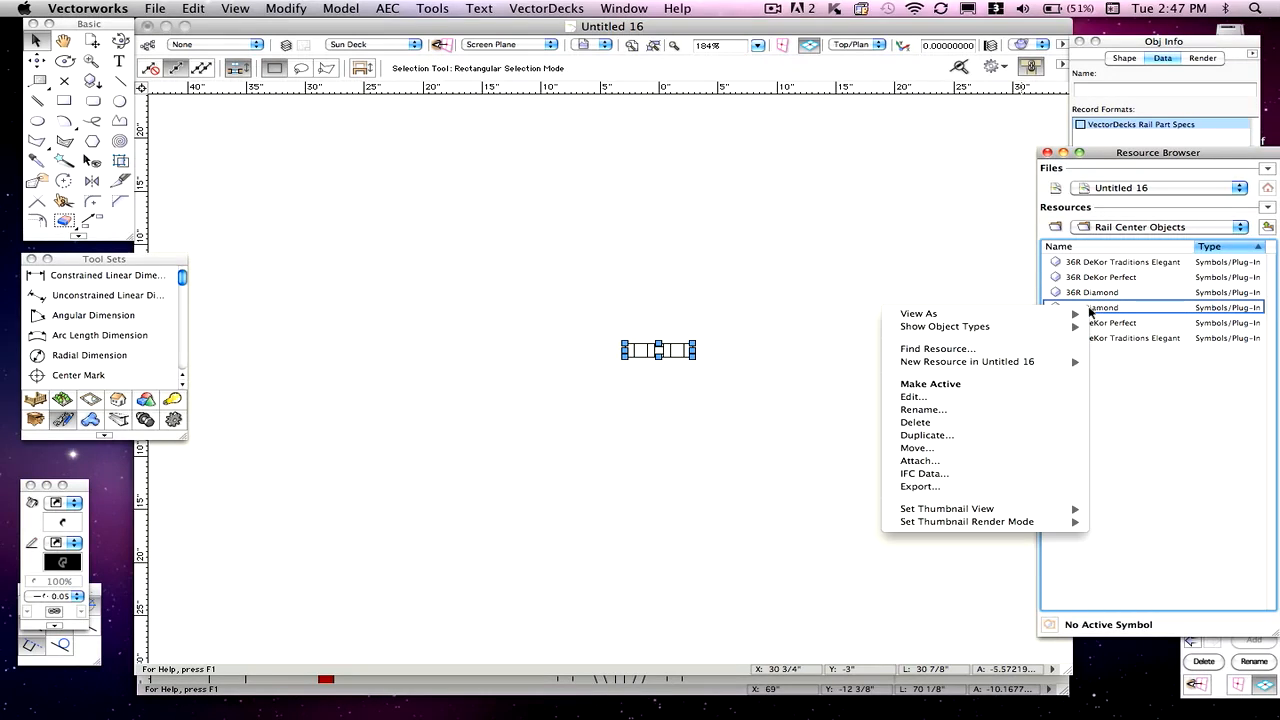
click(937, 398)
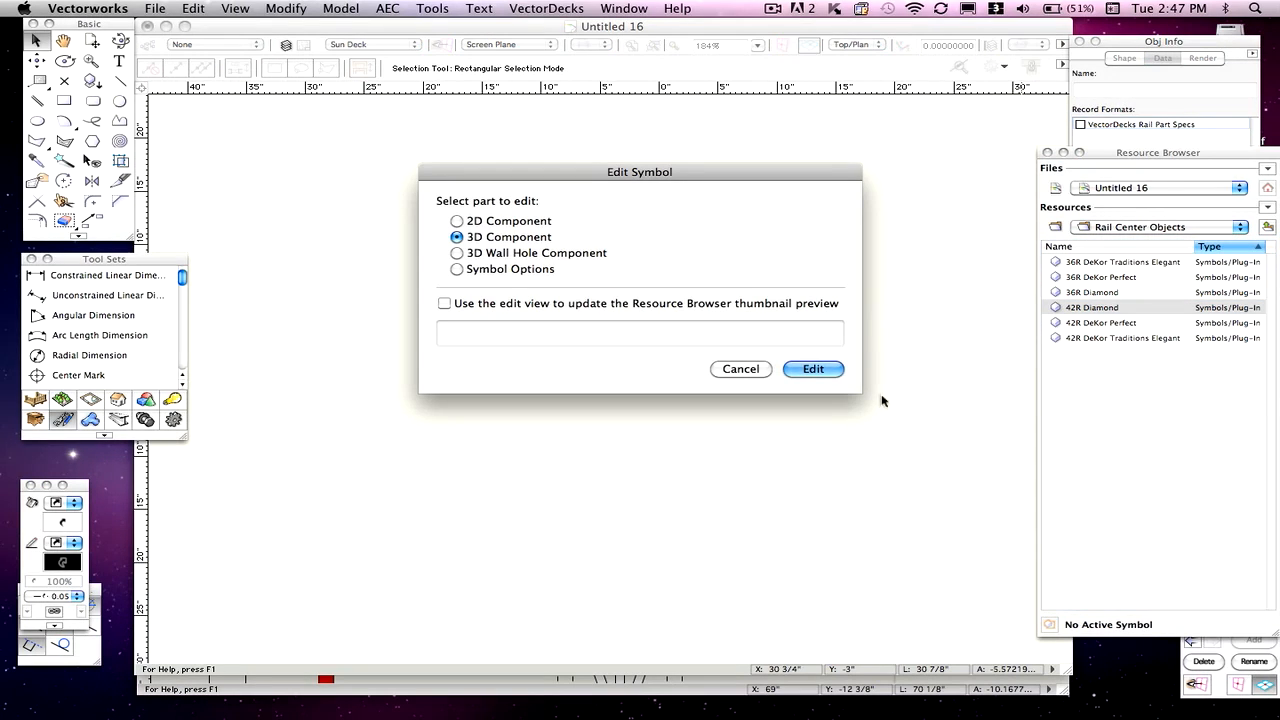
click(798, 378)
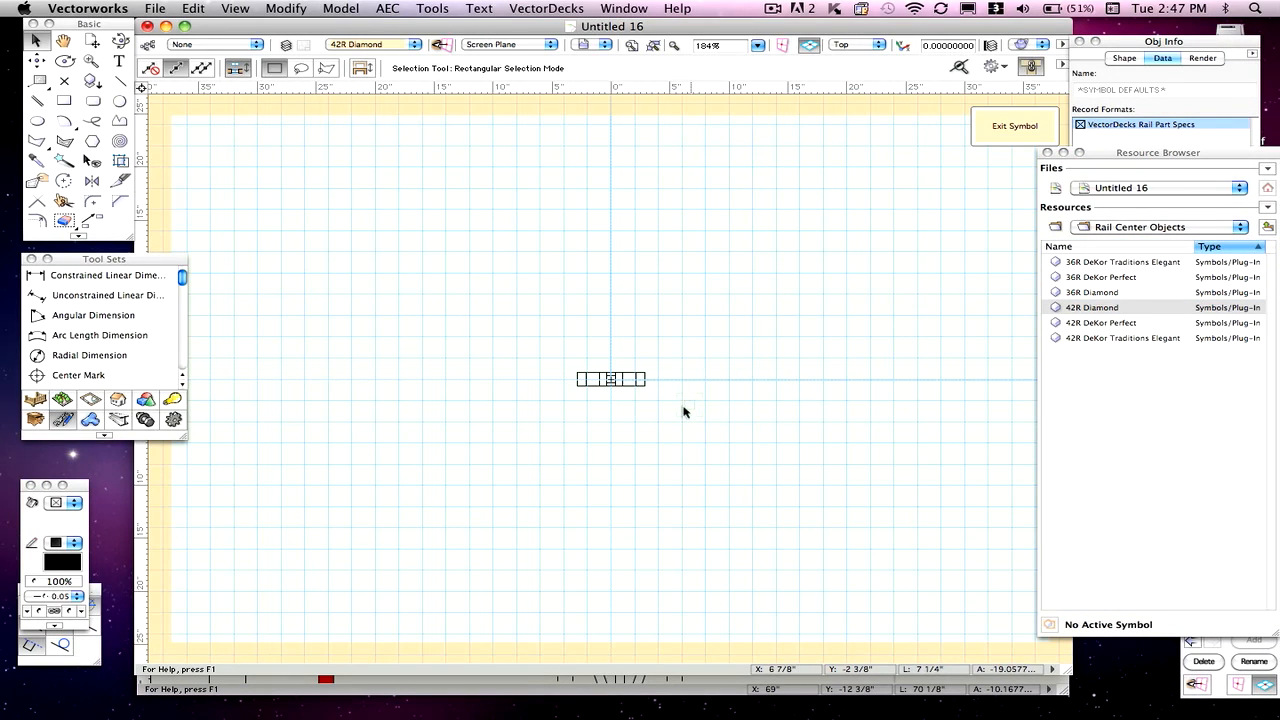
Replace the geometry inside the 42R Diamond symbol with the copied diamond and move its center onto the origin.
click(636, 379)
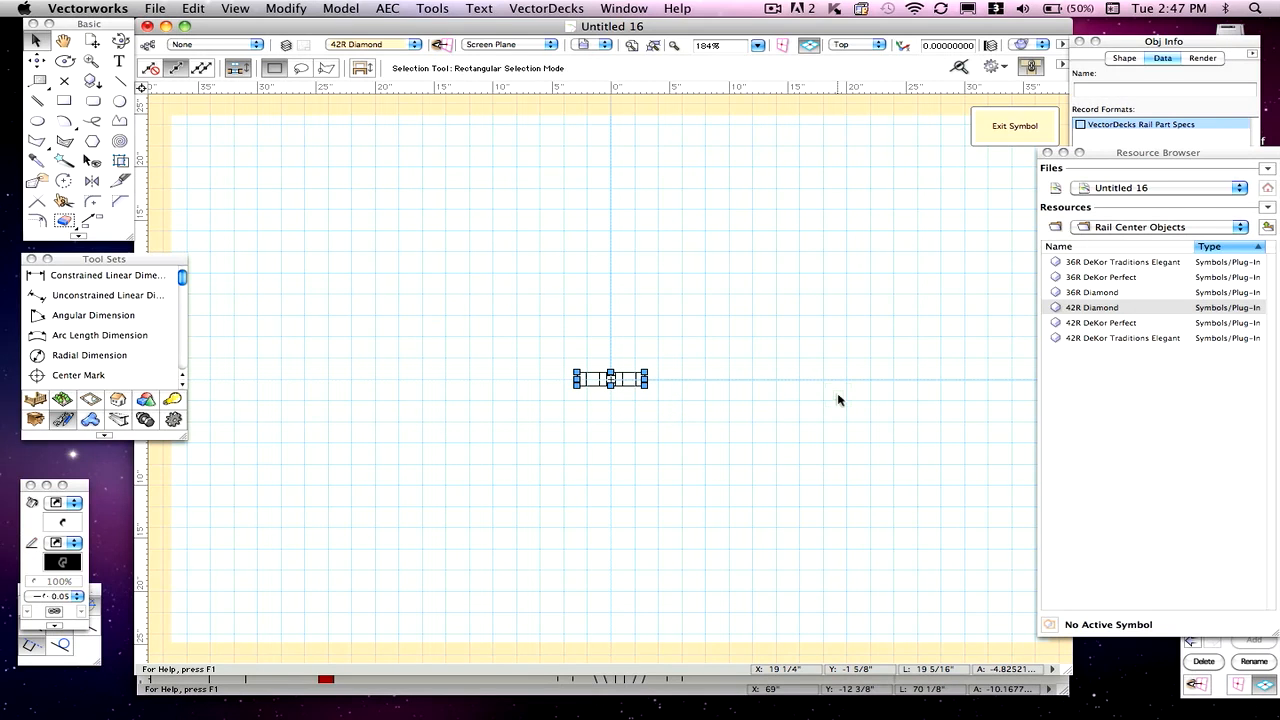
key(Delete)
key(super+z)
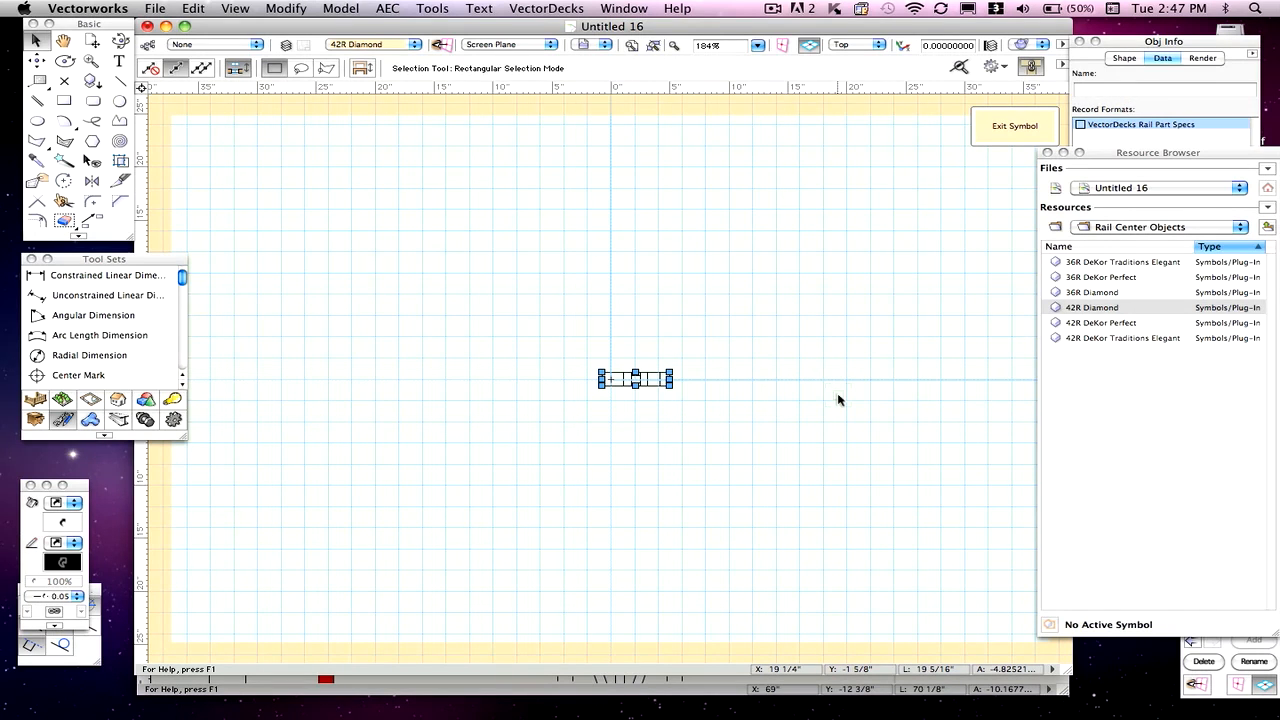
scroll(646, 416, up, 2)
scroll(646, 416, up, 2)
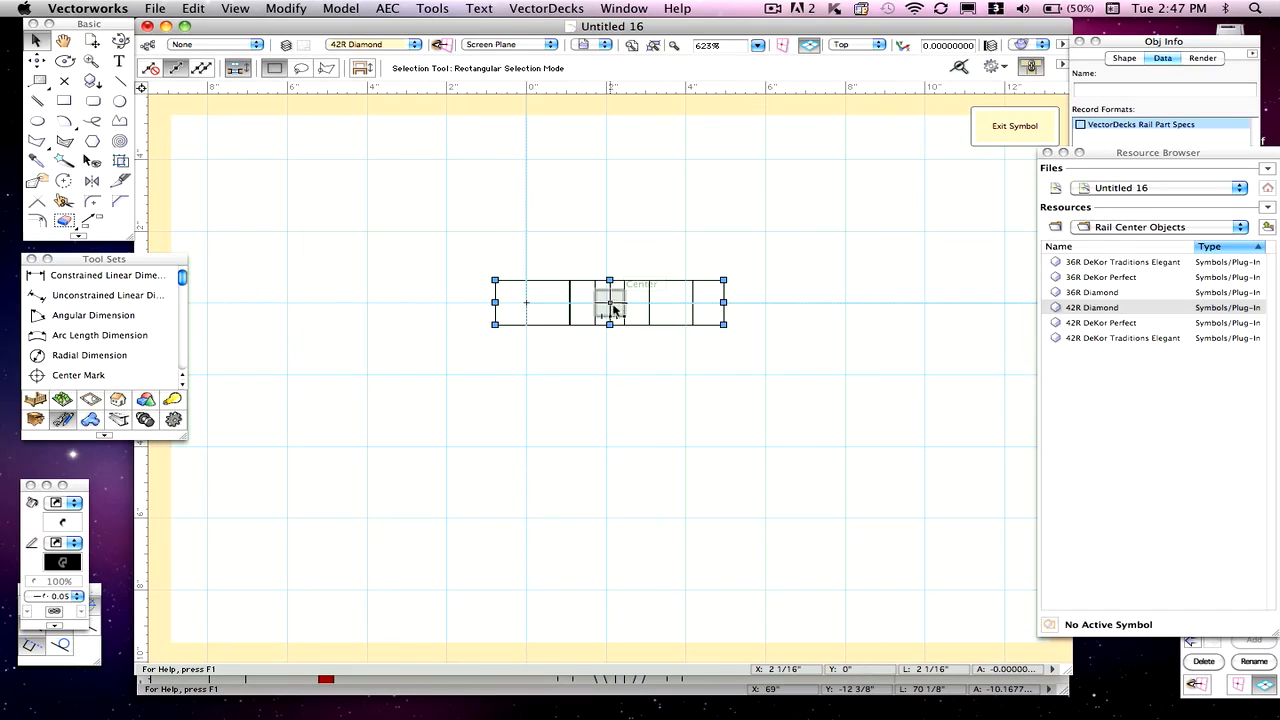
drag(607, 296, 526, 304)
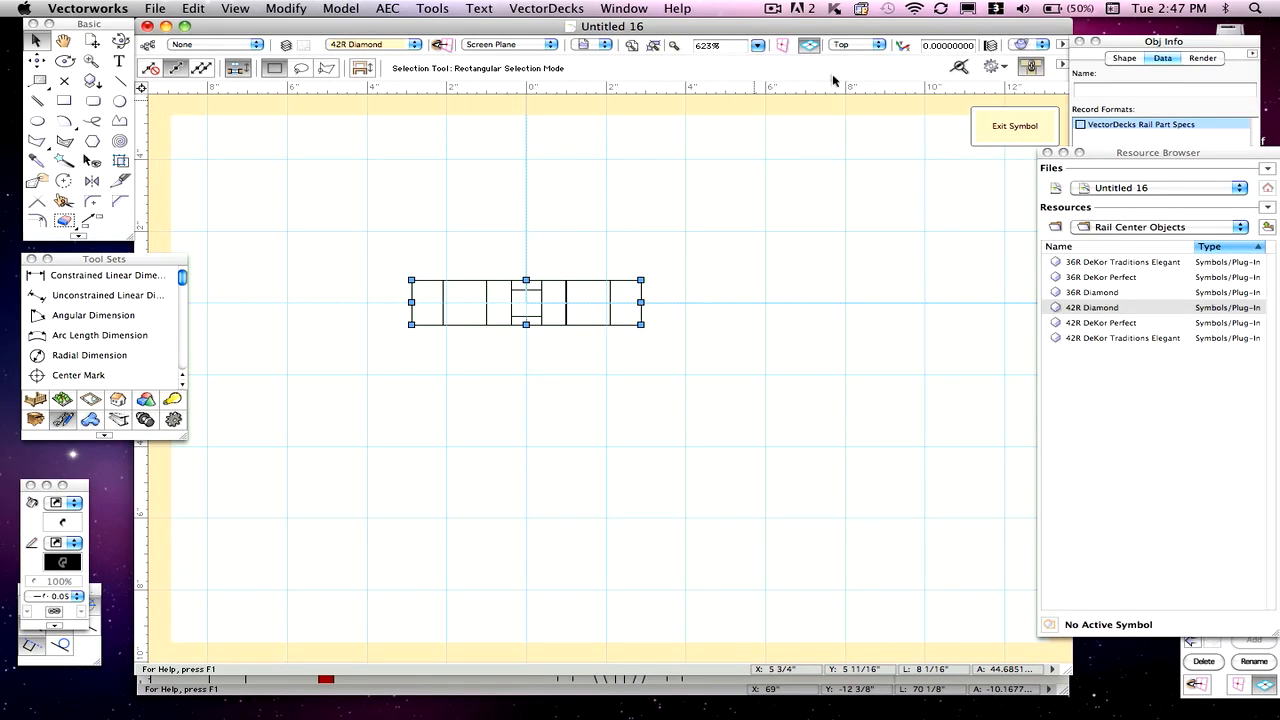
Check the gap between the 42R diamond's lower end and the ground line with a temporary vertical dimension in Front view, and return to Top view.
click(845, 47)
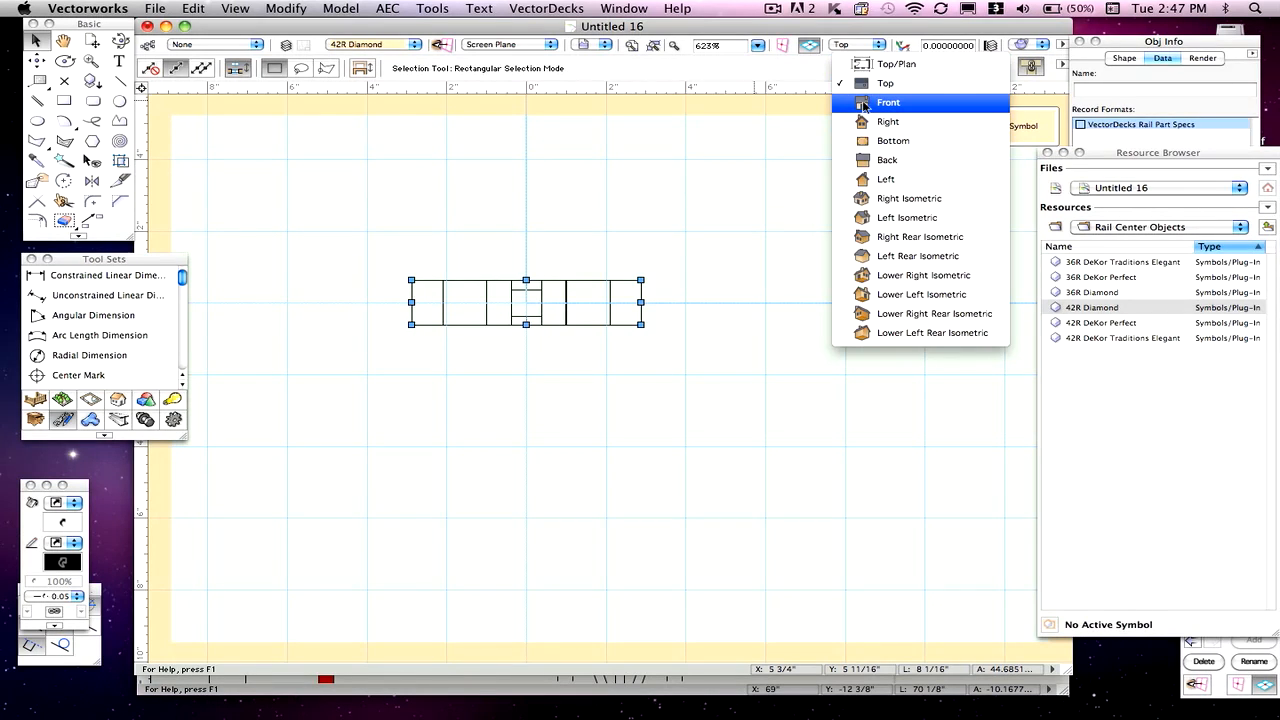
click(860, 102)
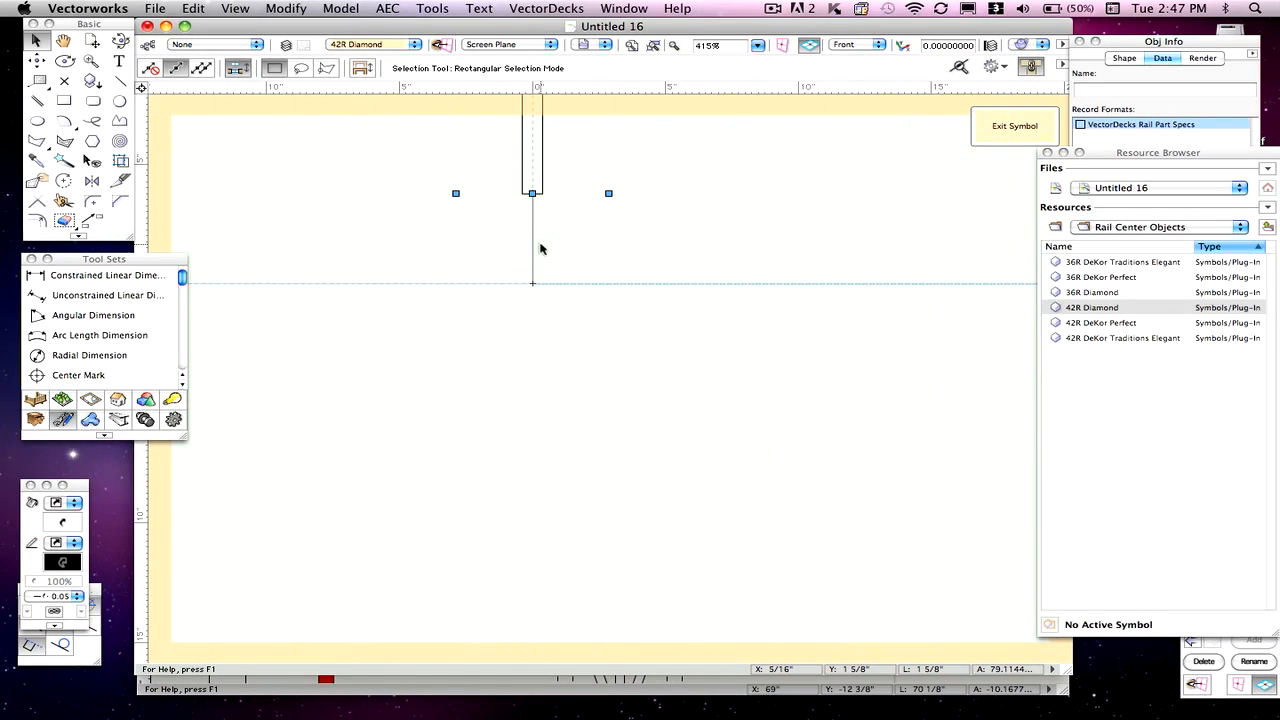
scroll(537, 277, down, 1)
click(100, 275)
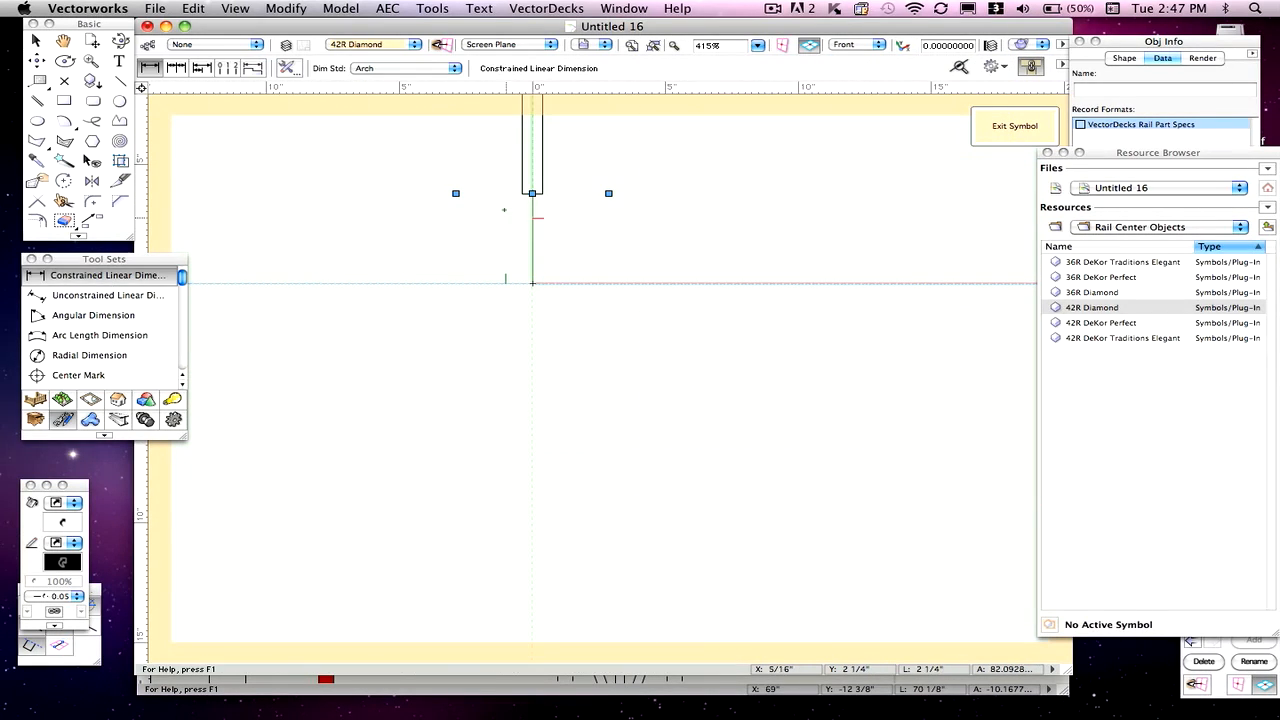
click(521, 193)
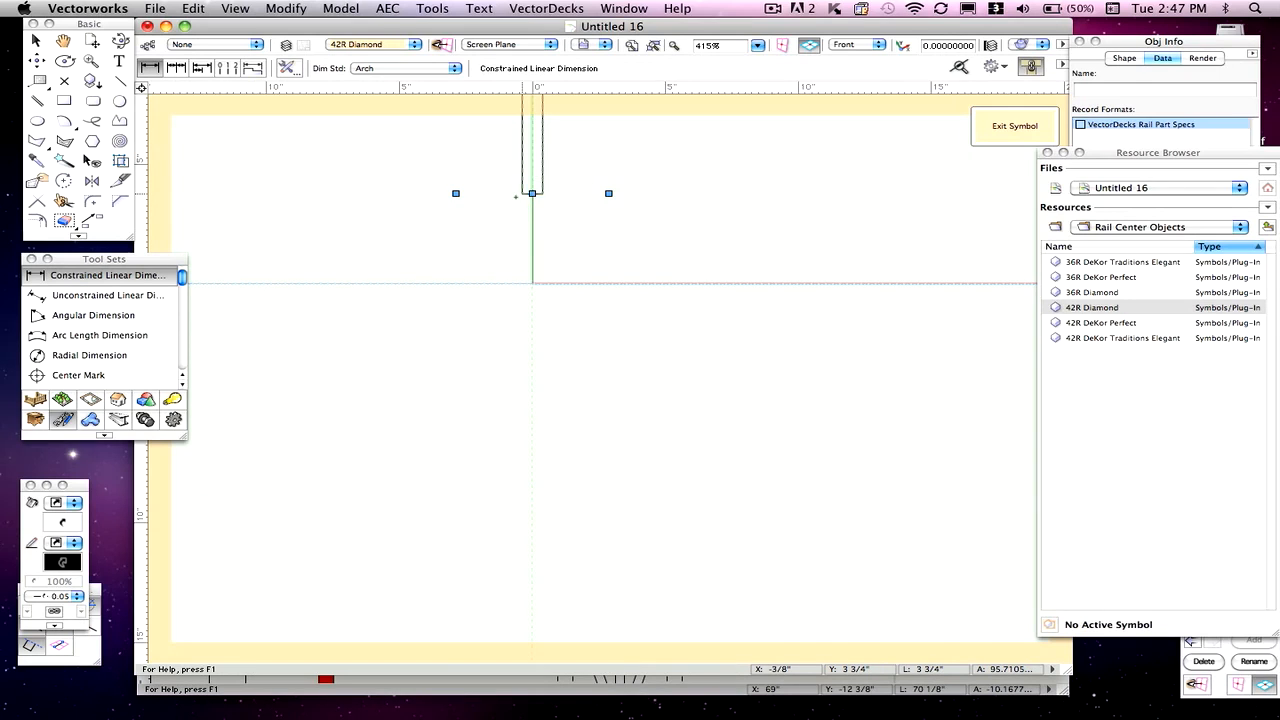
click(532, 283)
click(468, 283)
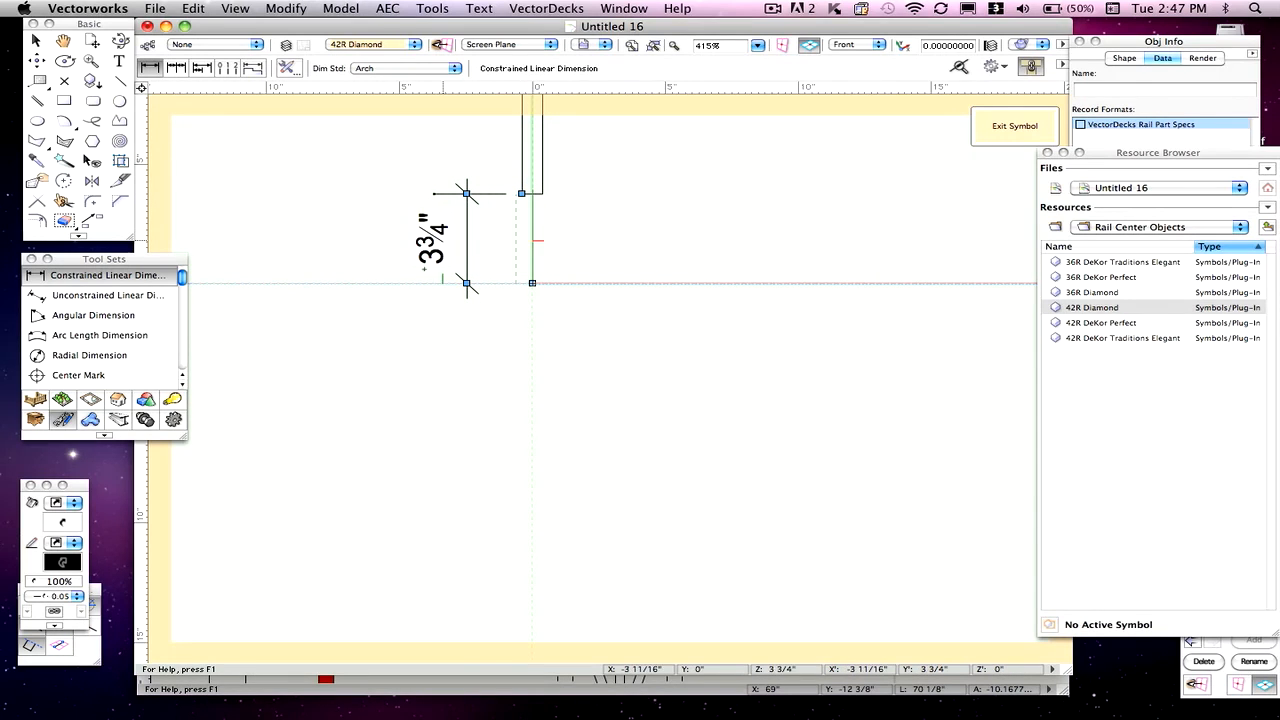
key(Delete)
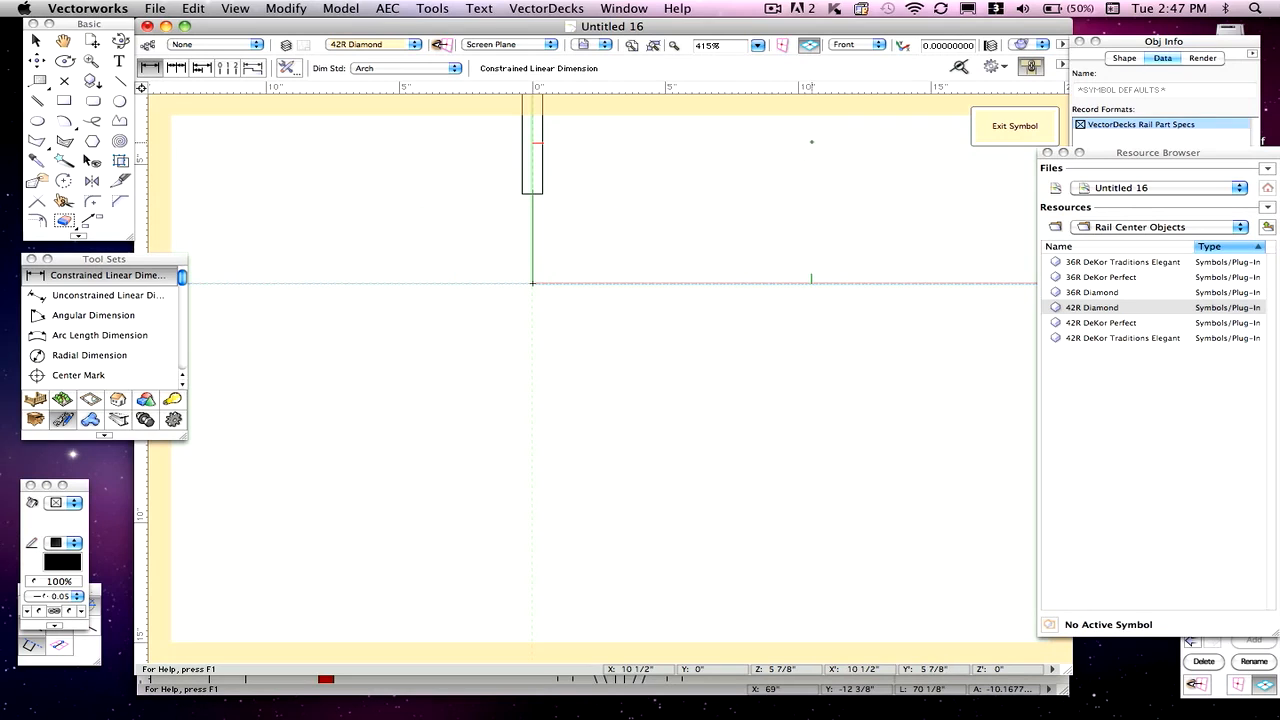
click(853, 45)
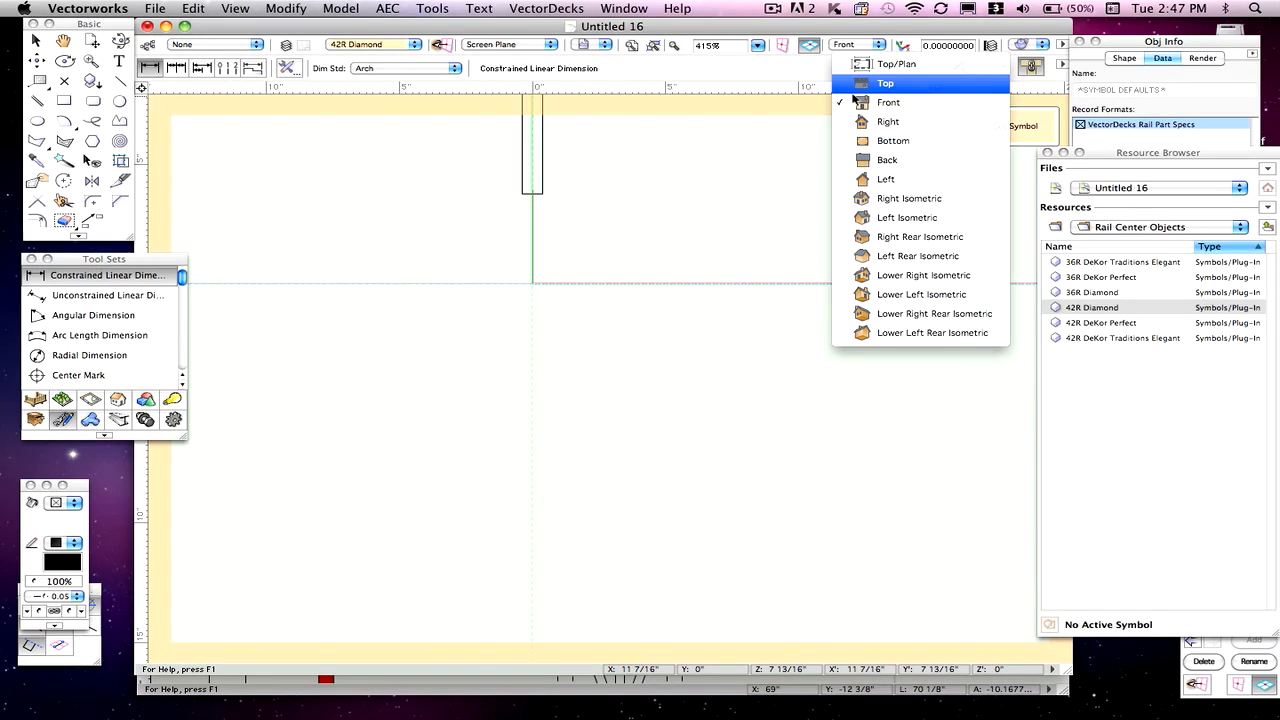
click(885, 83)
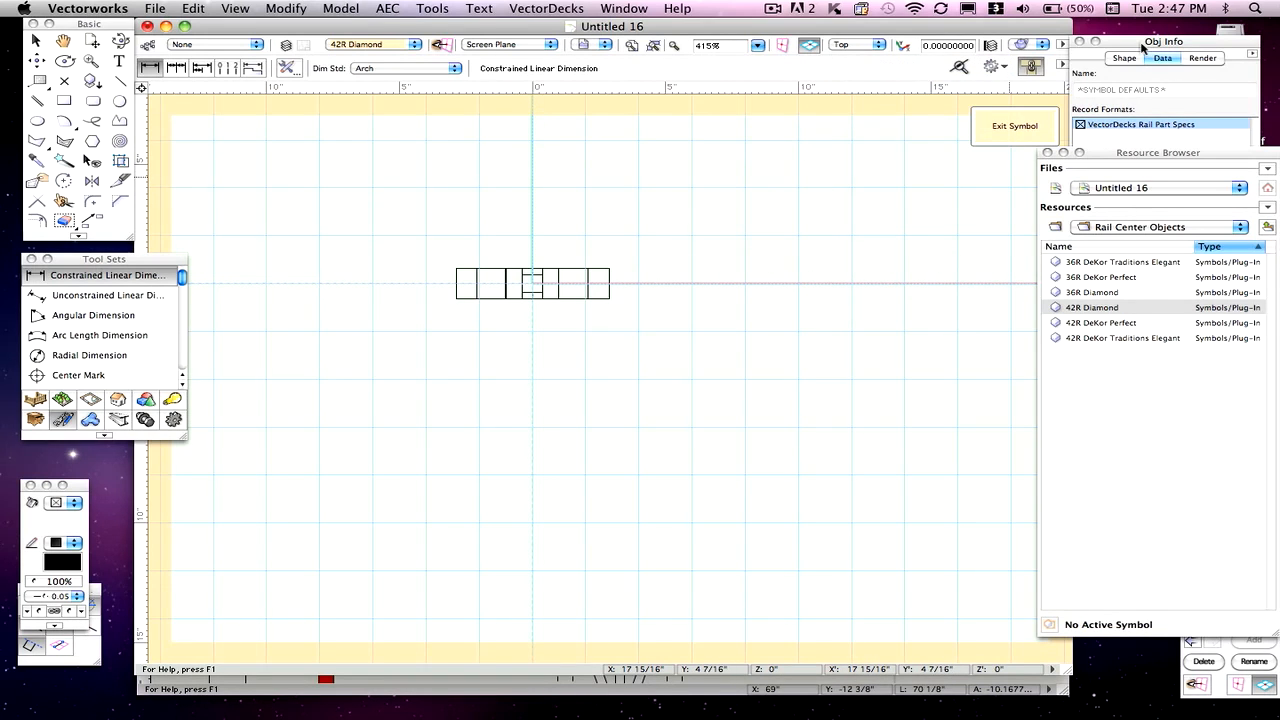
Review the 42R Diamond symbol's VectorDecks Rail Part Specs defaults, exit the symbol and clear the selection in the drawing.
drag(1139, 47, 1143, 47)
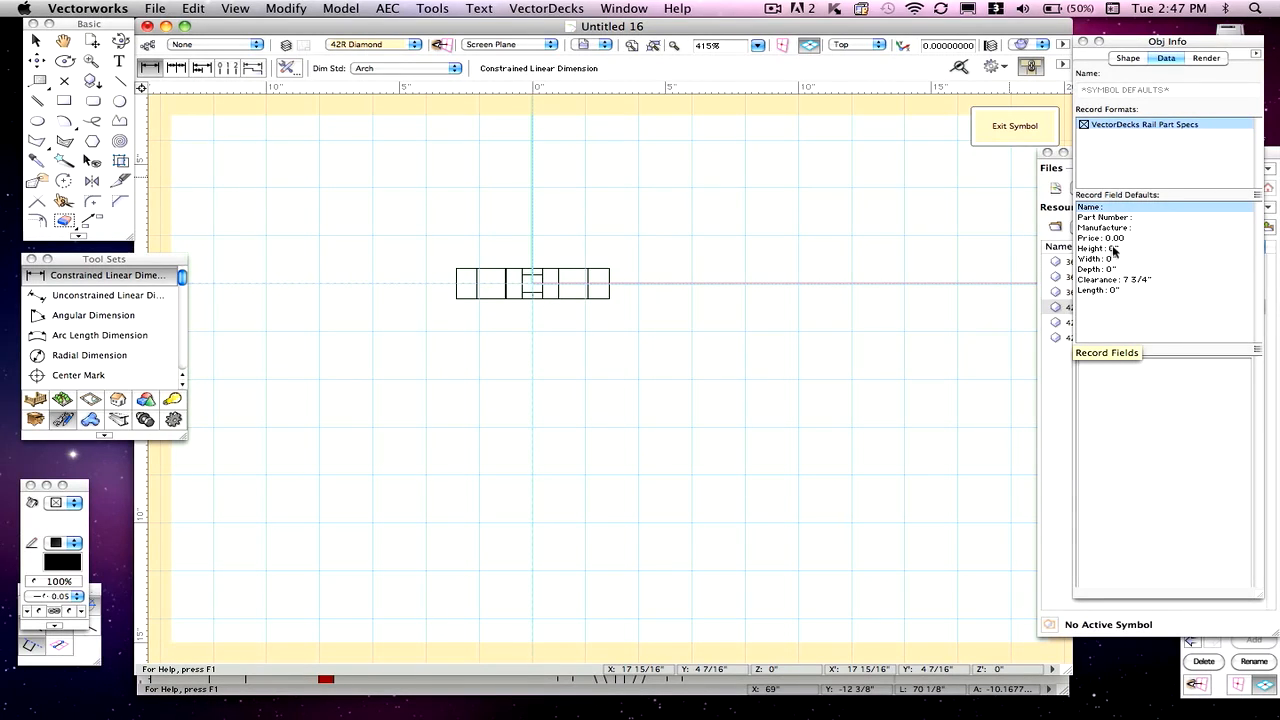
click(1013, 126)
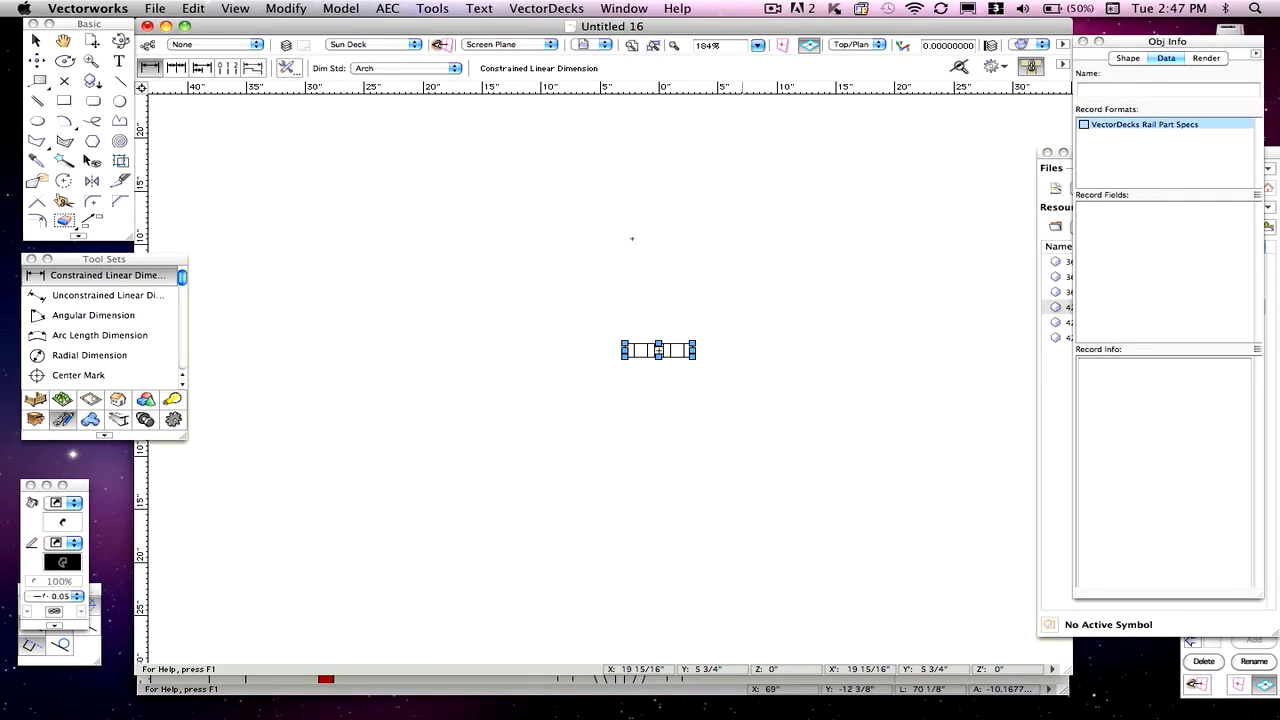
click(36, 40)
click(952, 289)
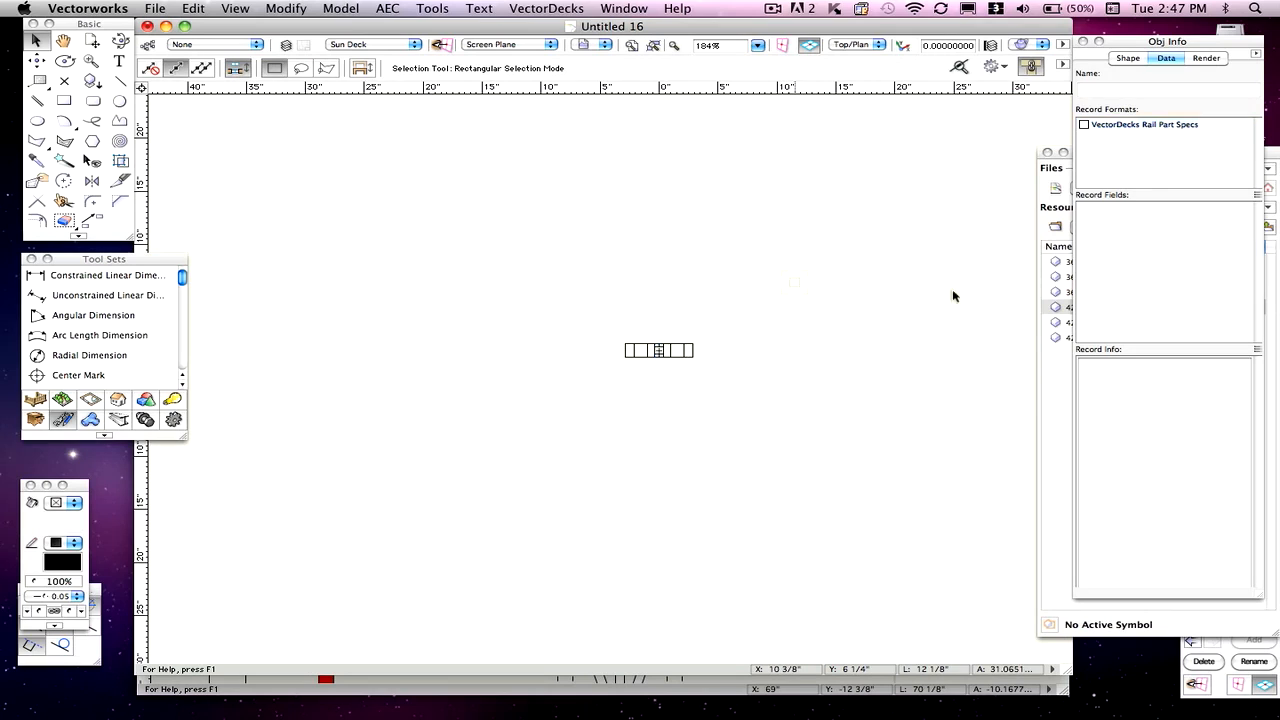
click(1054, 400)
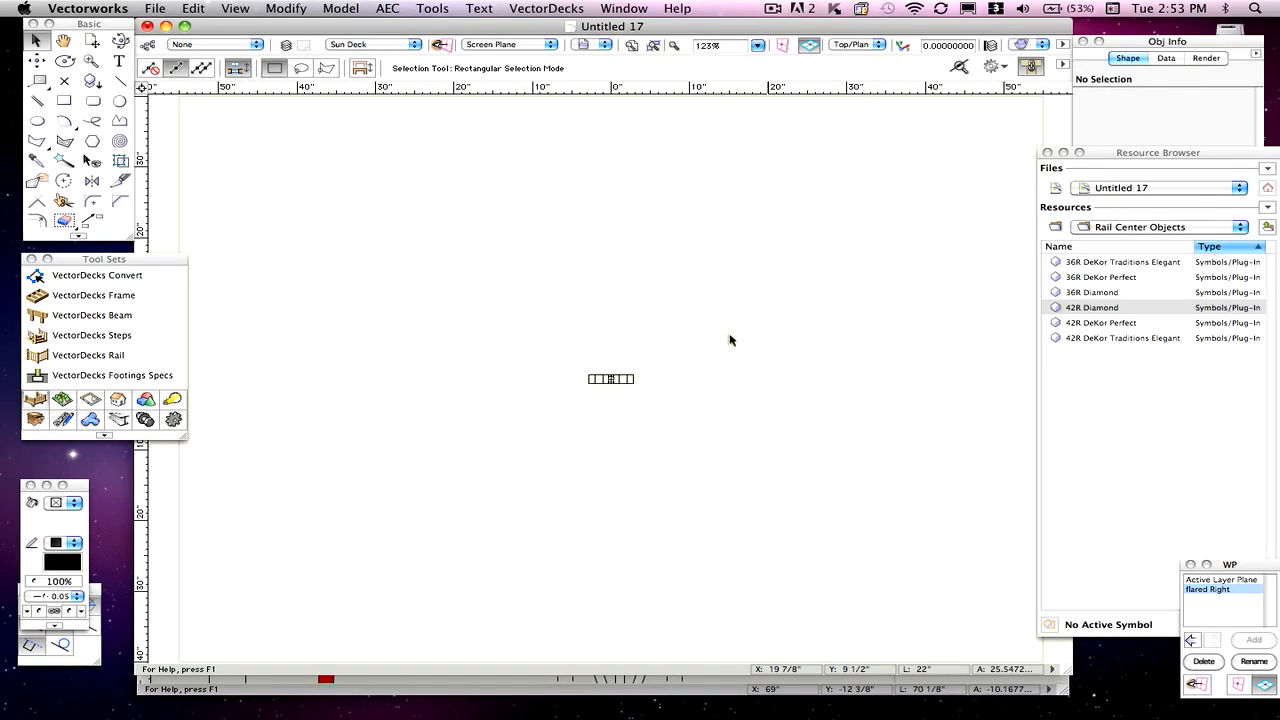
Delete the leftover diamond object from the drawing and save the file as a template, overwriting the existing vectordecks10 template.
drag(757, 319, 506, 471)
click(505, 471)
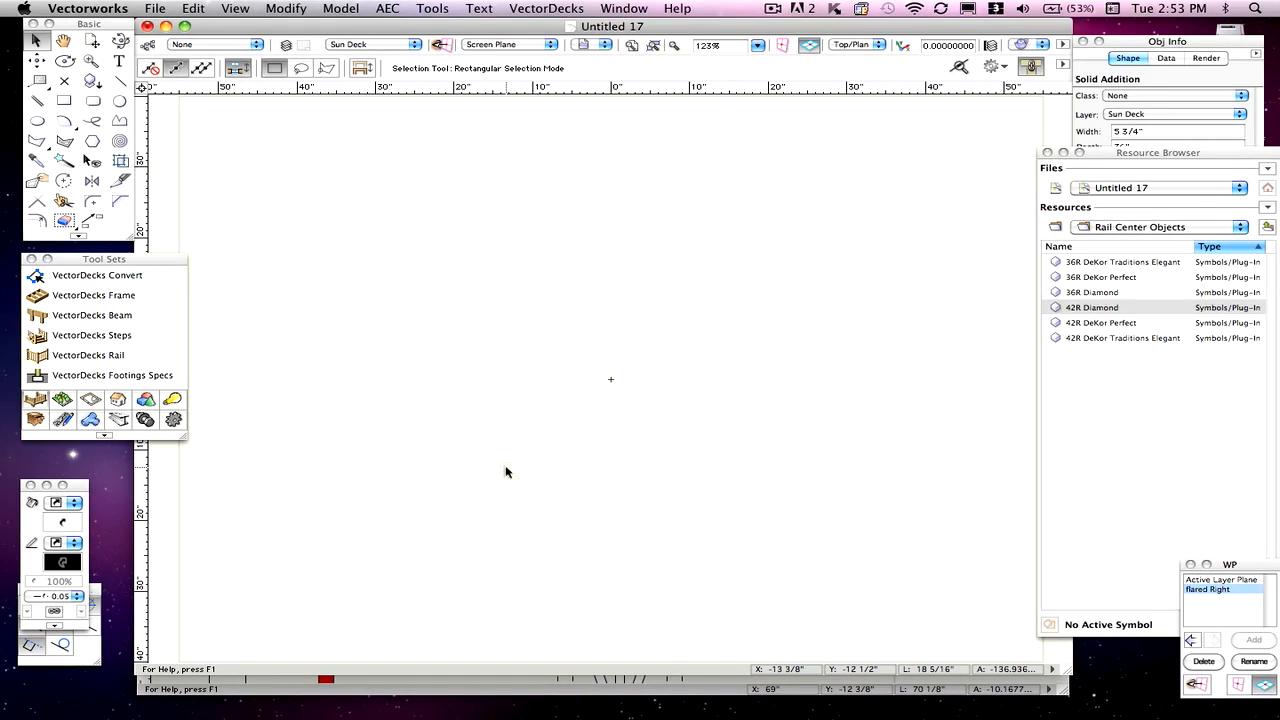
click(155, 9)
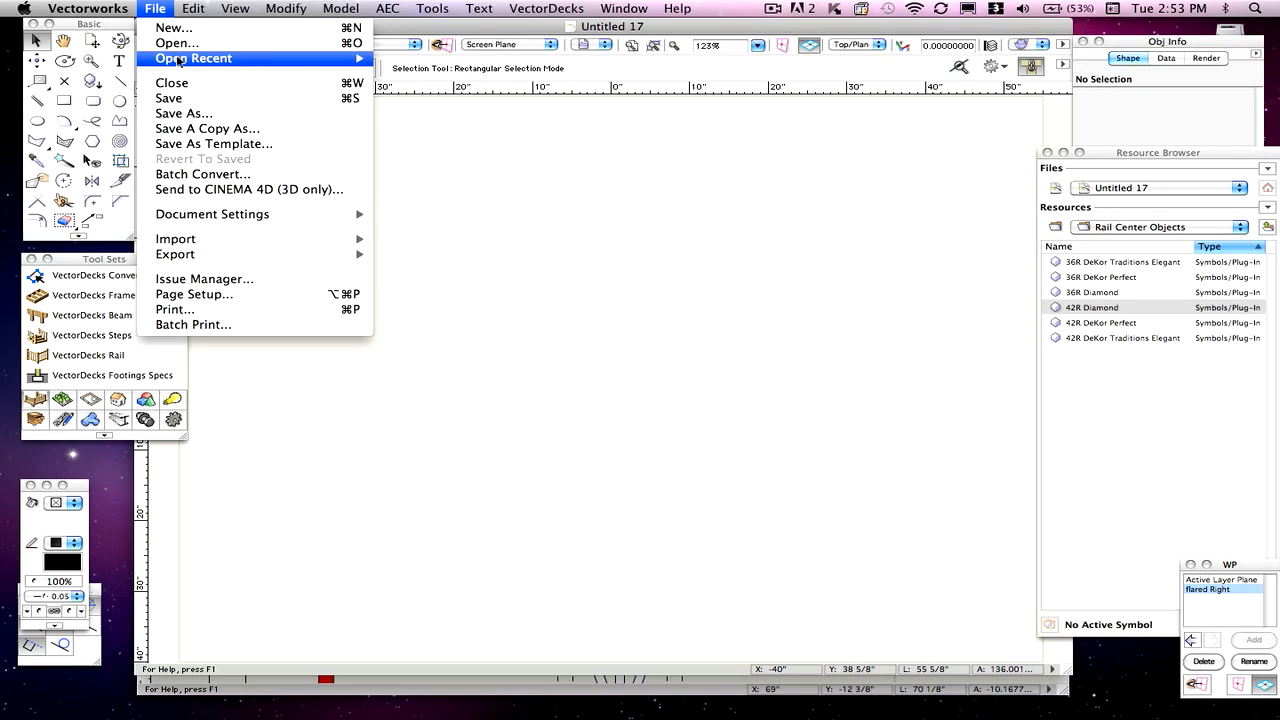
click(206, 154)
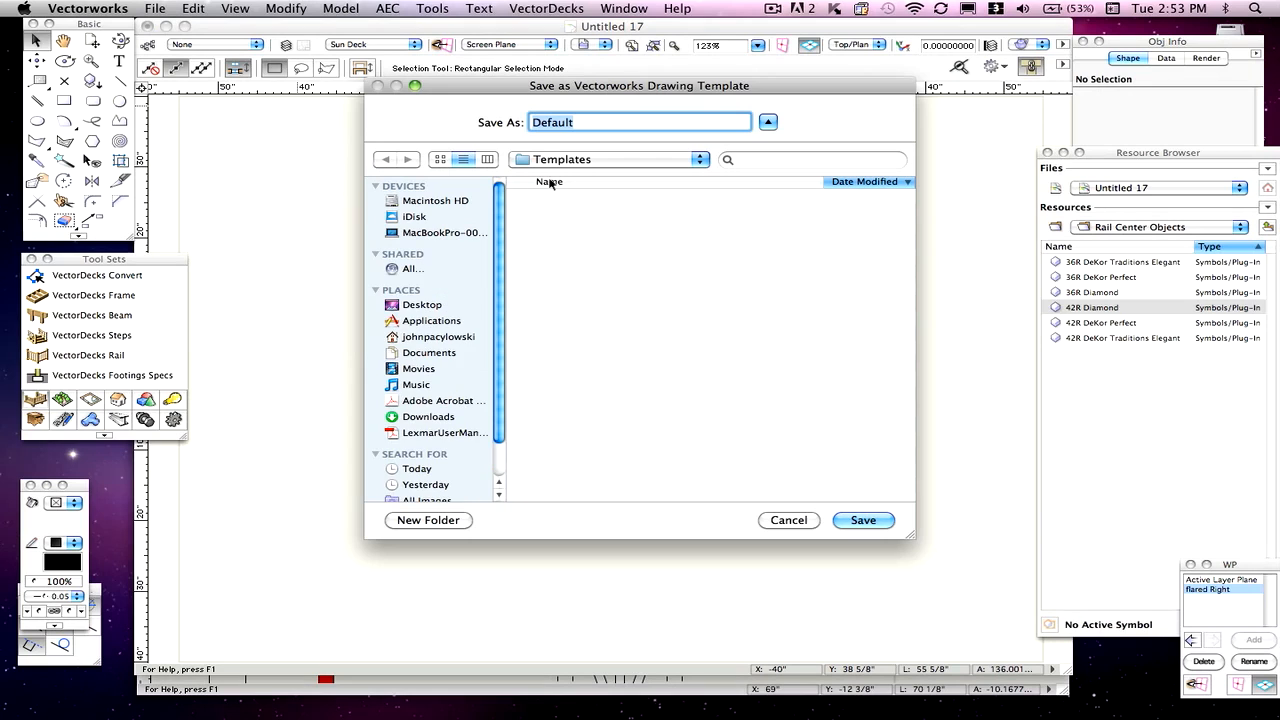
click(554, 196)
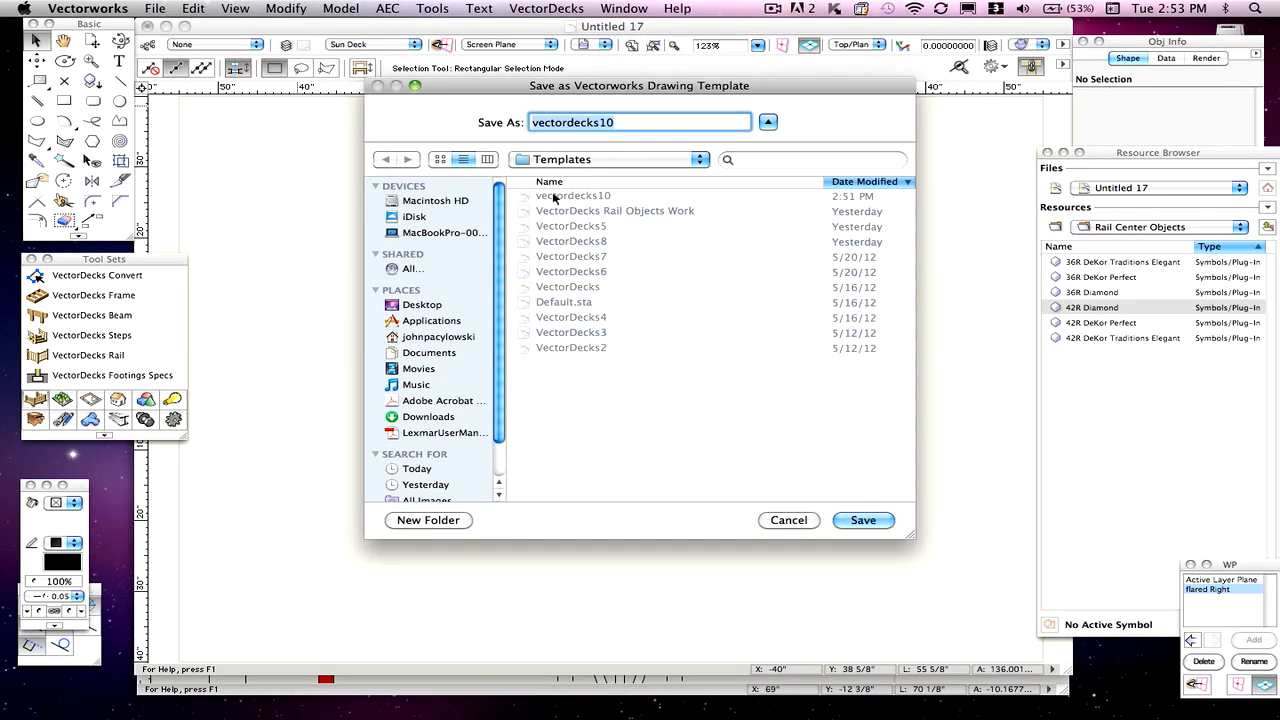
click(850, 520)
click(768, 192)
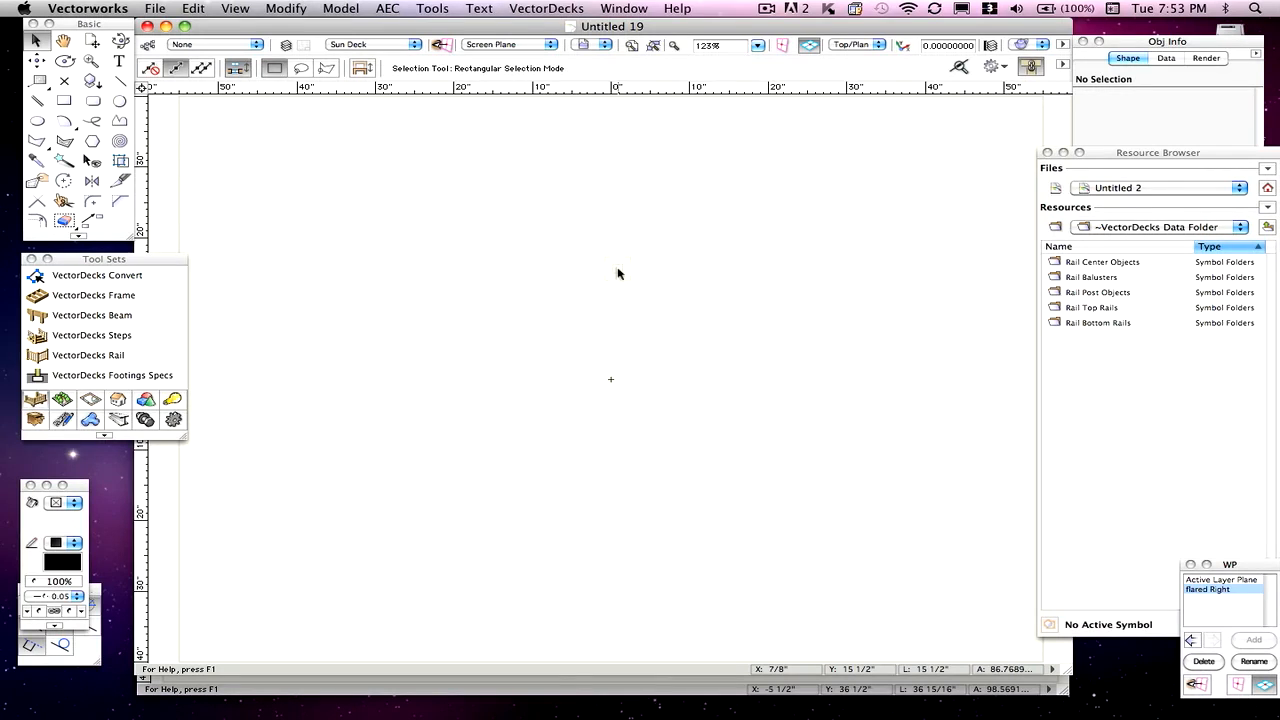
Switch to the Untitled 2 document with the rail part drawings.
click(624, 8)
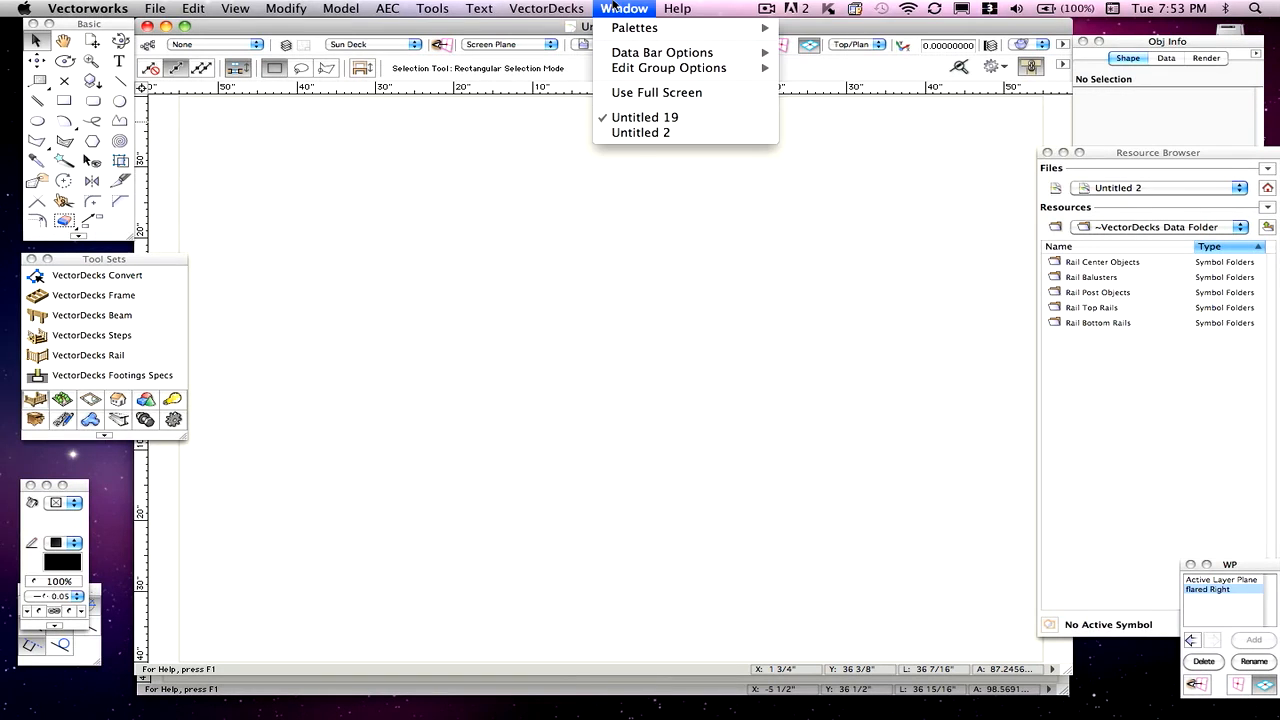
click(636, 133)
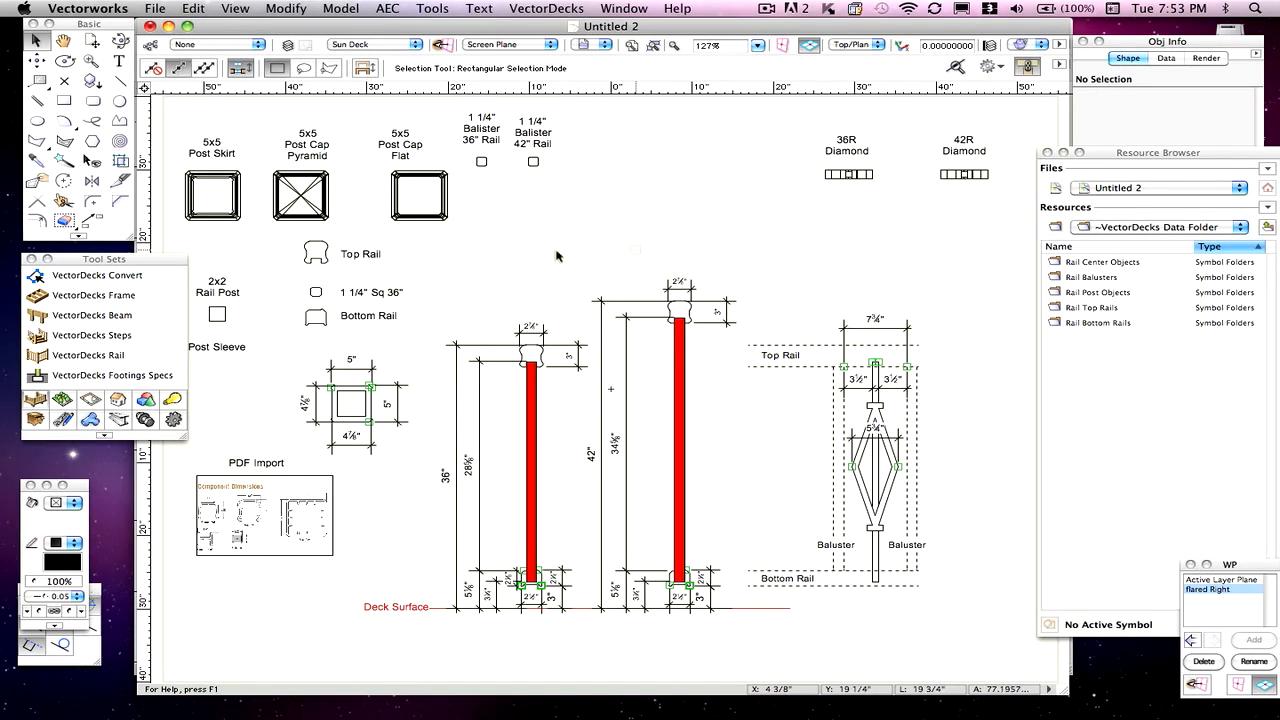